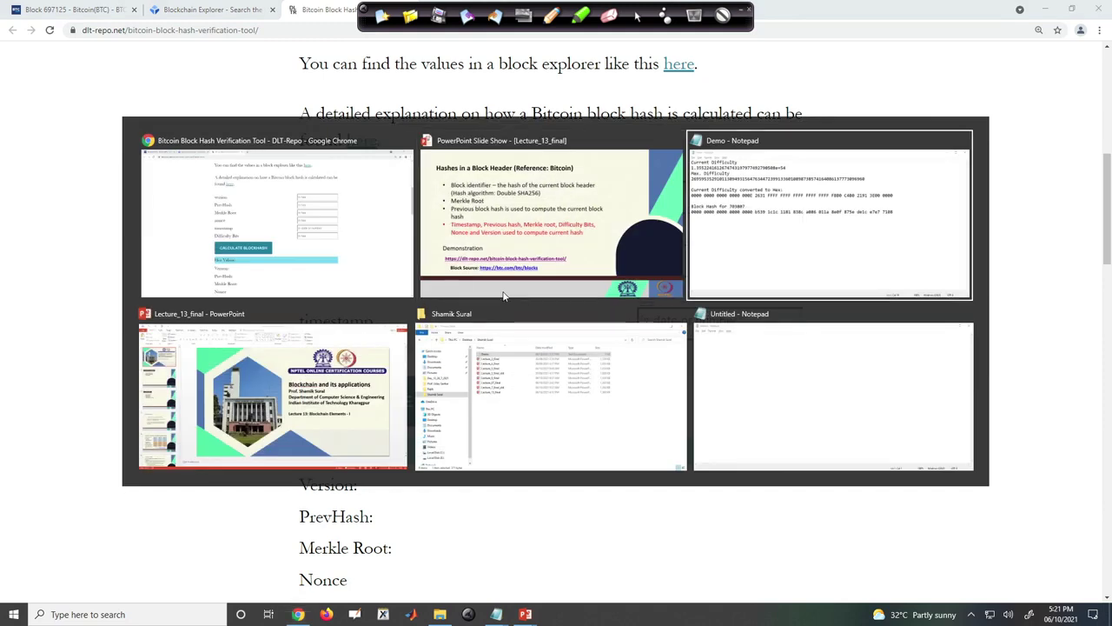
# Step: Bring the browser forward and load btc.com in place of the old block 697125 page
pyautogui.hotkey('alt', 'Tab')
pyautogui.hotkey('alt', 'Tab')
pyautogui.hotkey('alt', 'Tab')
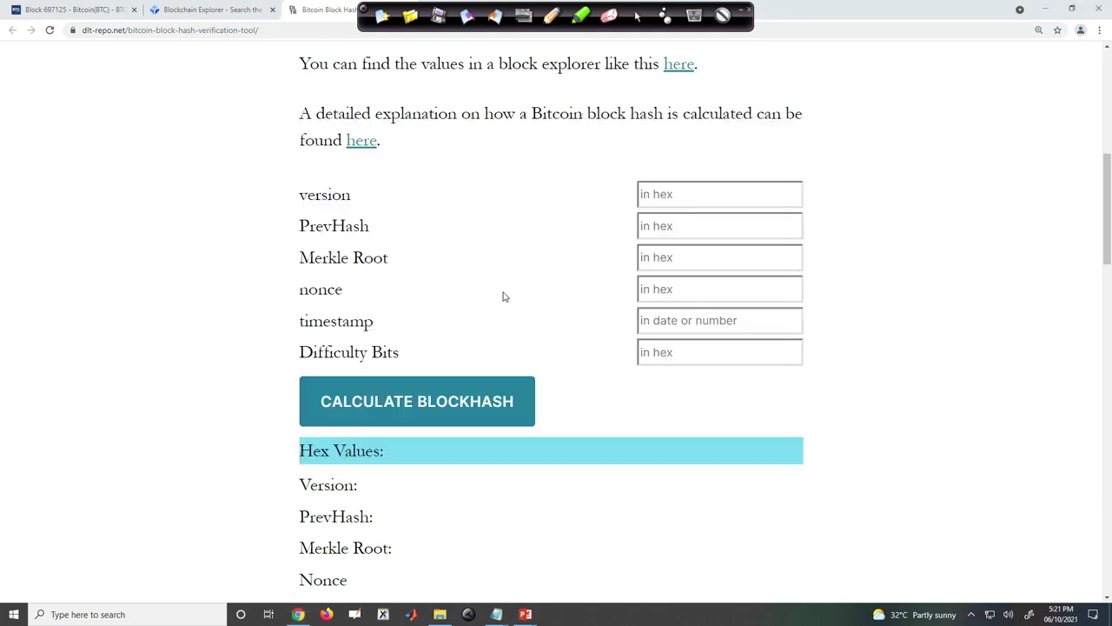
pyautogui.click(85, 10)
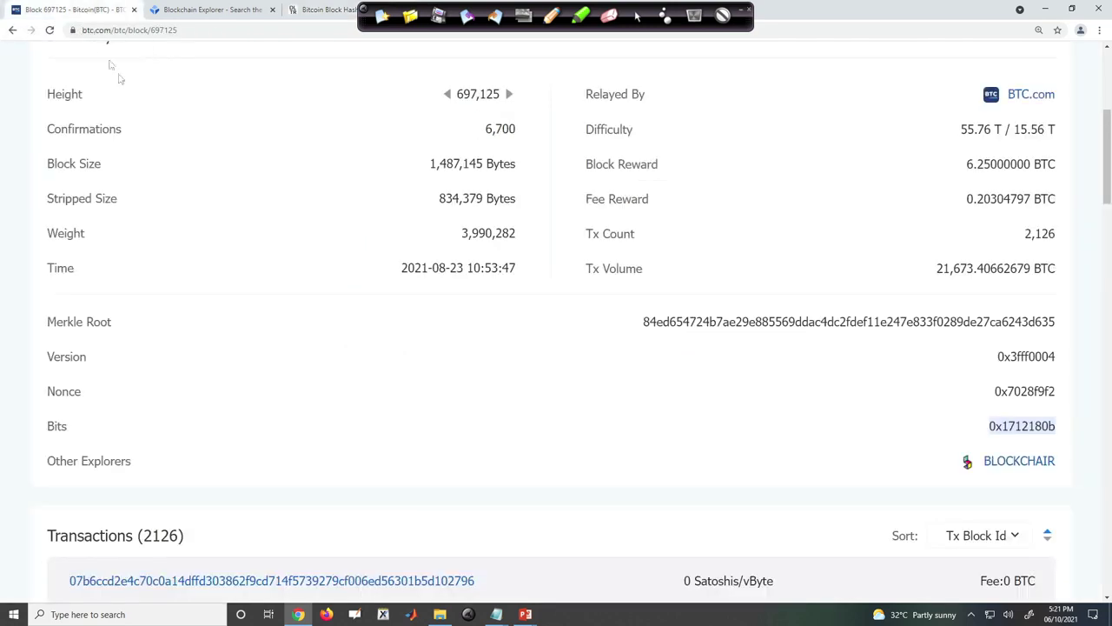
pyautogui.scroll(2, 200, 241)
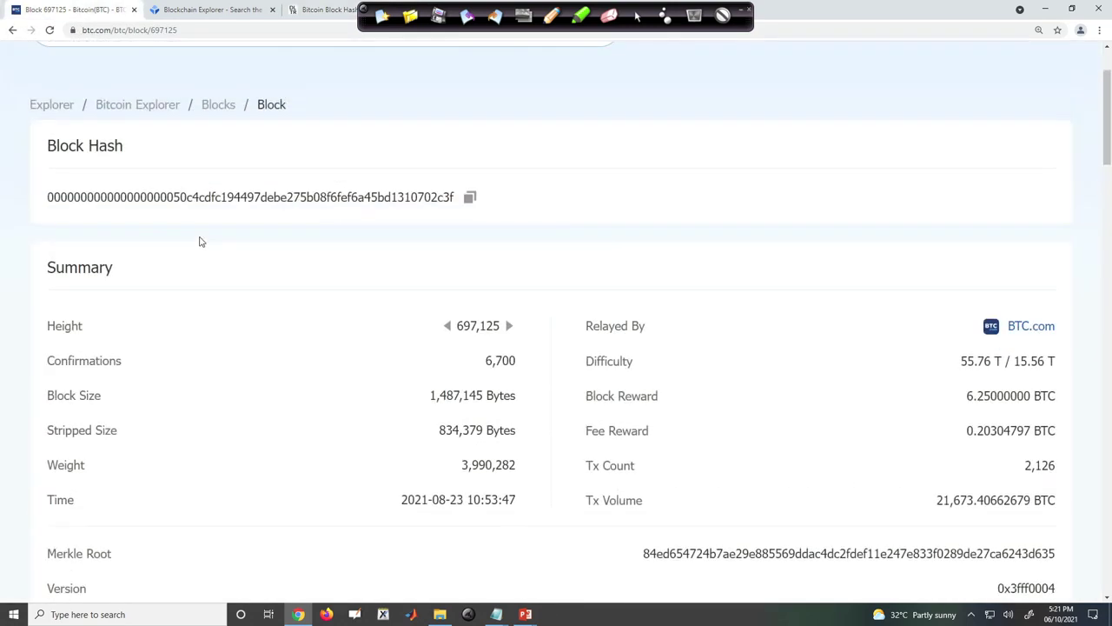
pyautogui.scroll(2, 261, 278)
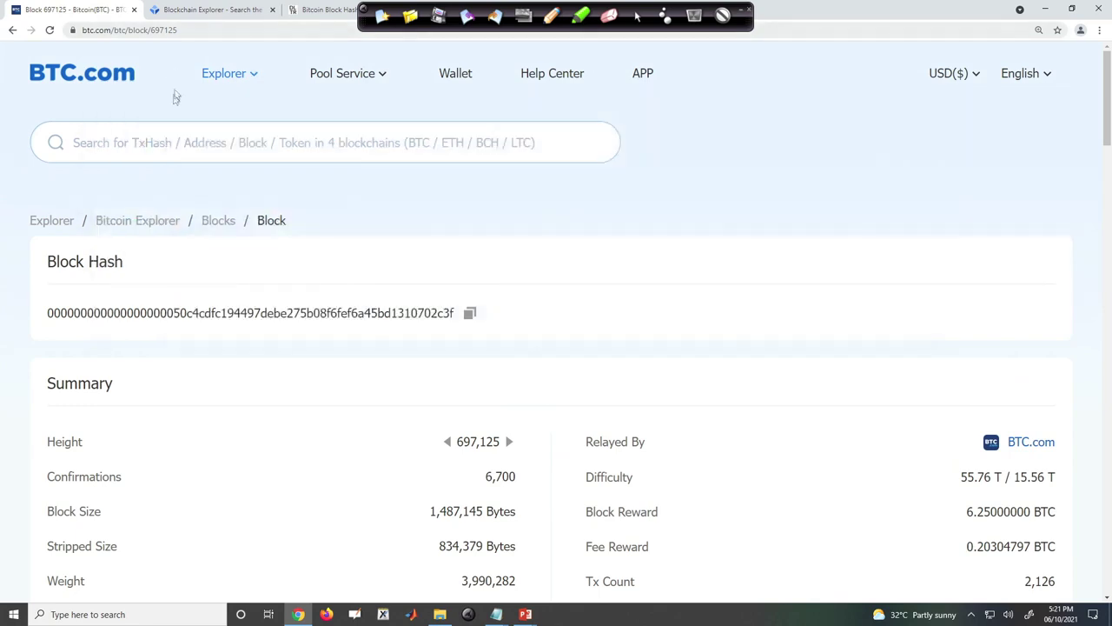
pyautogui.click(187, 35)
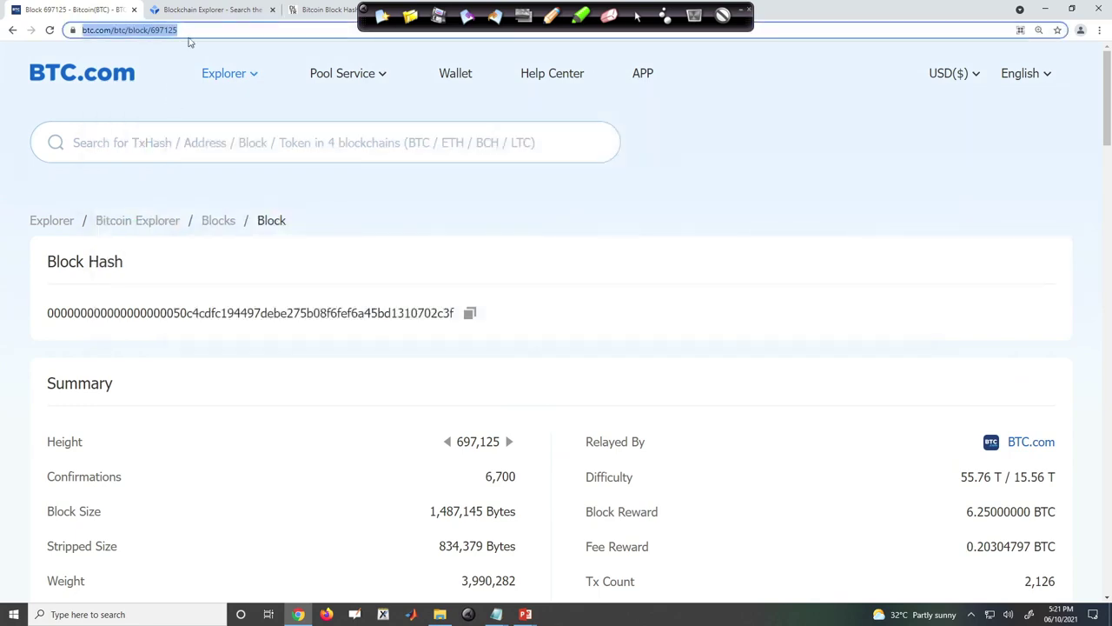
pyautogui.press('BackSpace')
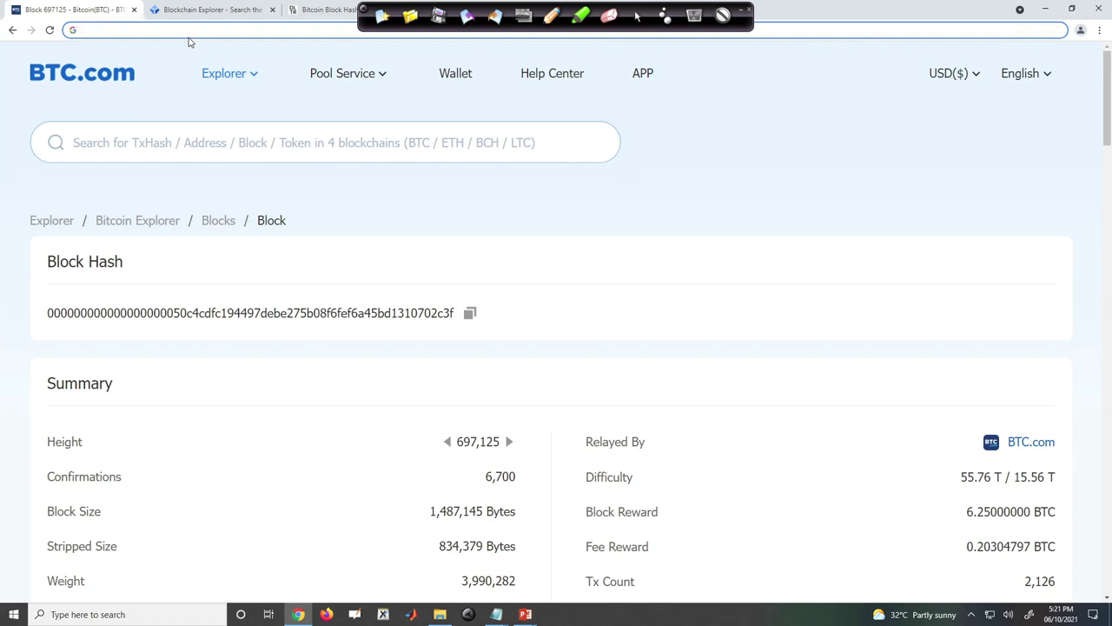
pyautogui.write('btc.com')
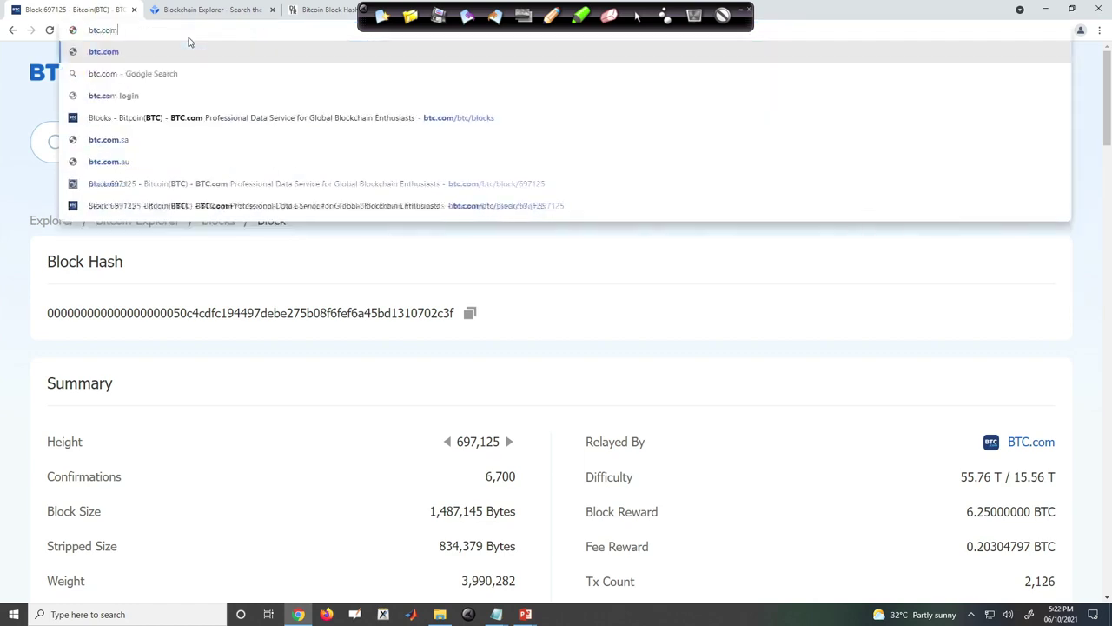
pyautogui.press('Return')
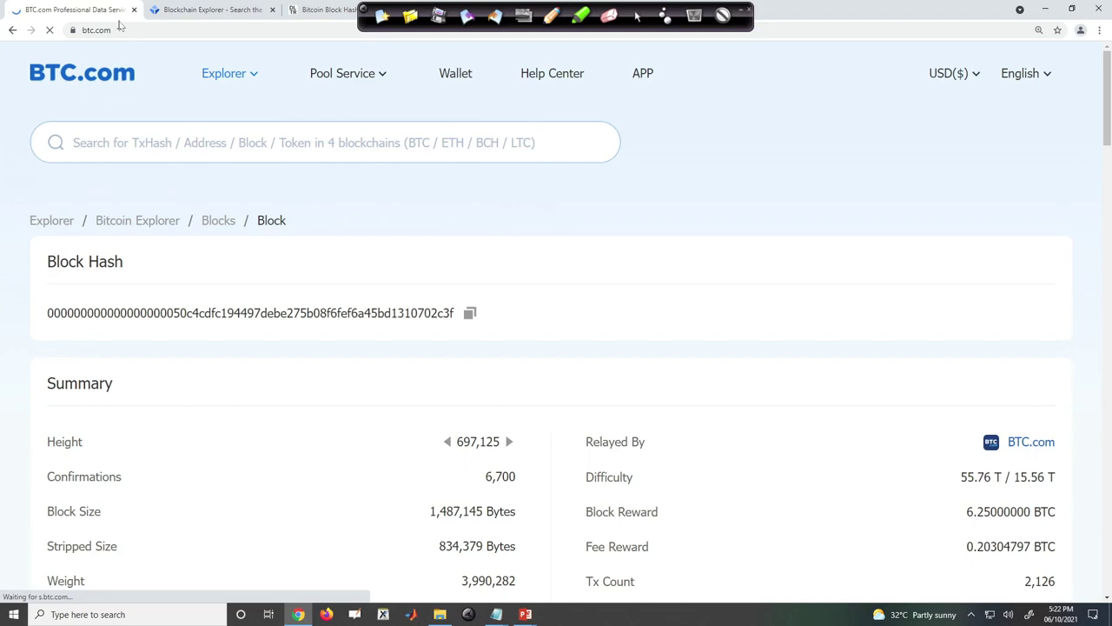
# Step: Open BTC.com's Bitcoin Explorer and scroll to Latest Blocks, topped by block 703,827
pyautogui.scroll(-4, 154, 261)
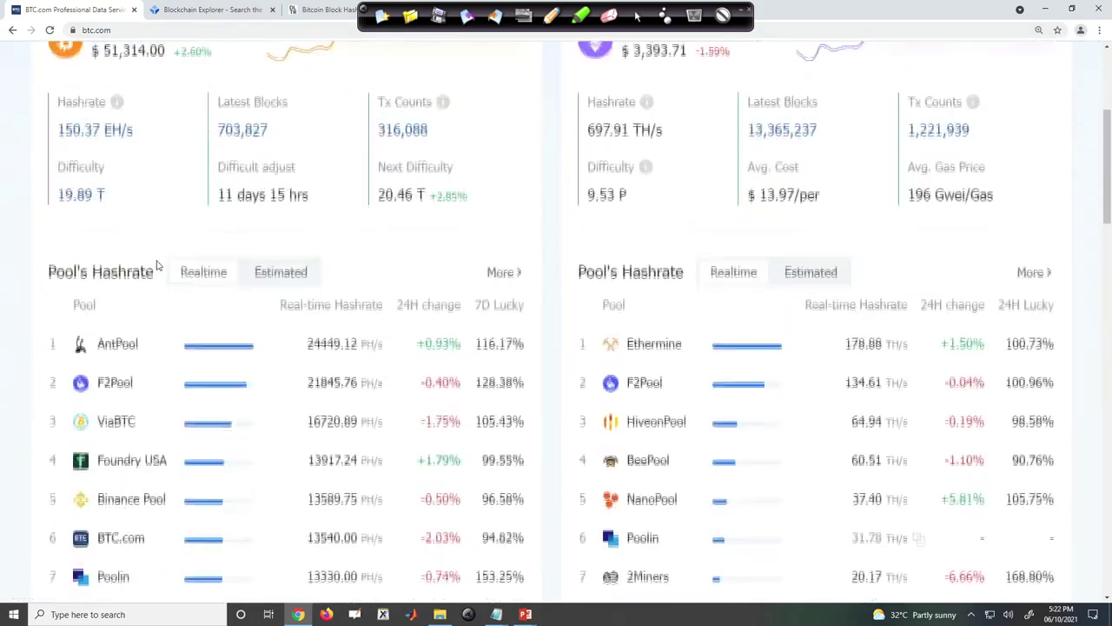
pyautogui.scroll(-3, 200, 341)
pyautogui.scroll(-3, 196, 344)
pyautogui.scroll(6, 195, 343)
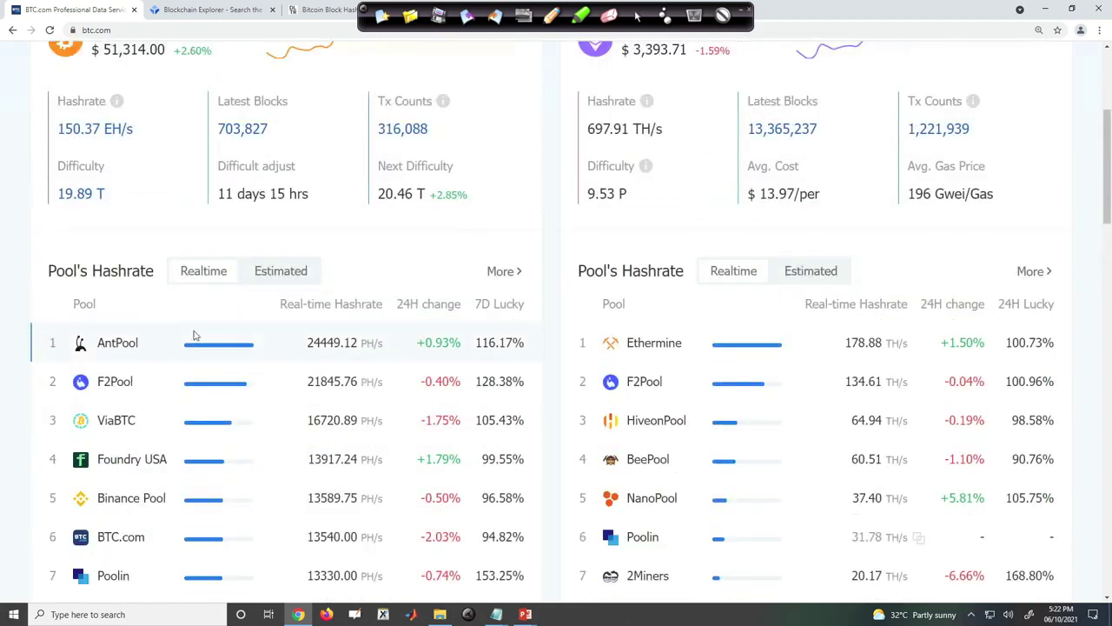
pyautogui.scroll(2, 195, 336)
pyautogui.moveTo(124, 203)
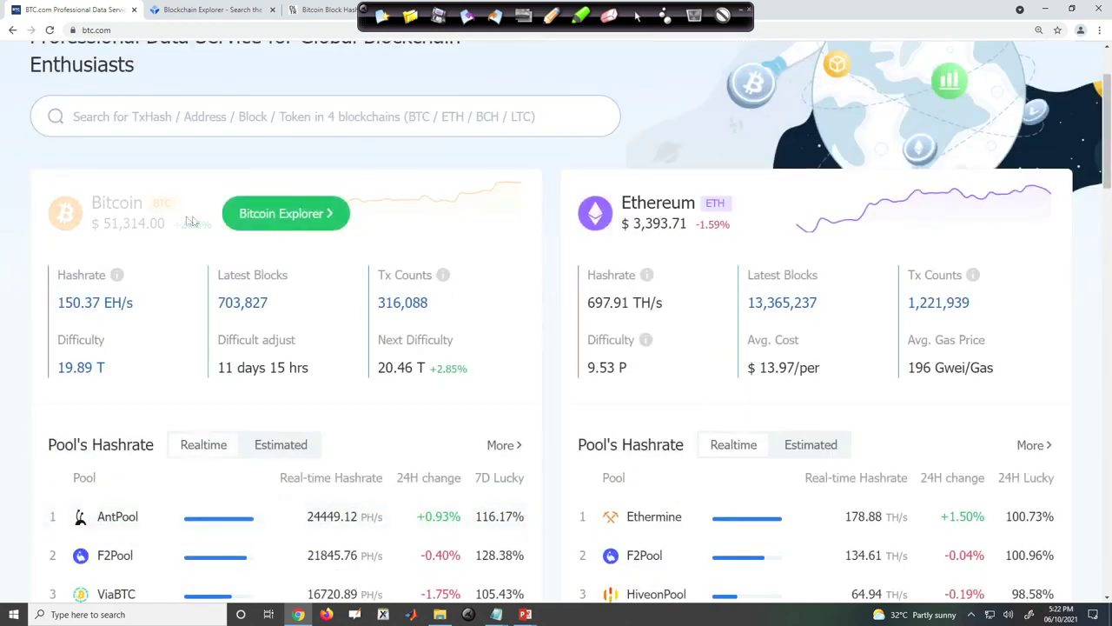
pyautogui.click(254, 217)
pyautogui.scroll(-10, 255, 260)
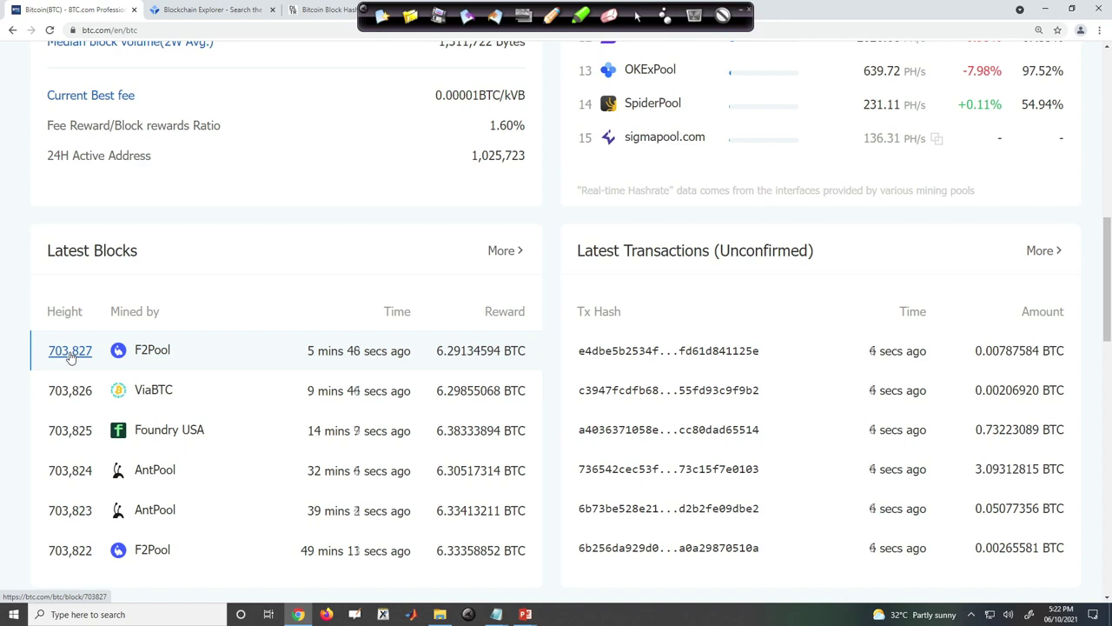
# Step: Open block 703,827's details in a new tab, then check the Blockchain.com explorer tab
pyautogui.click(69, 351)
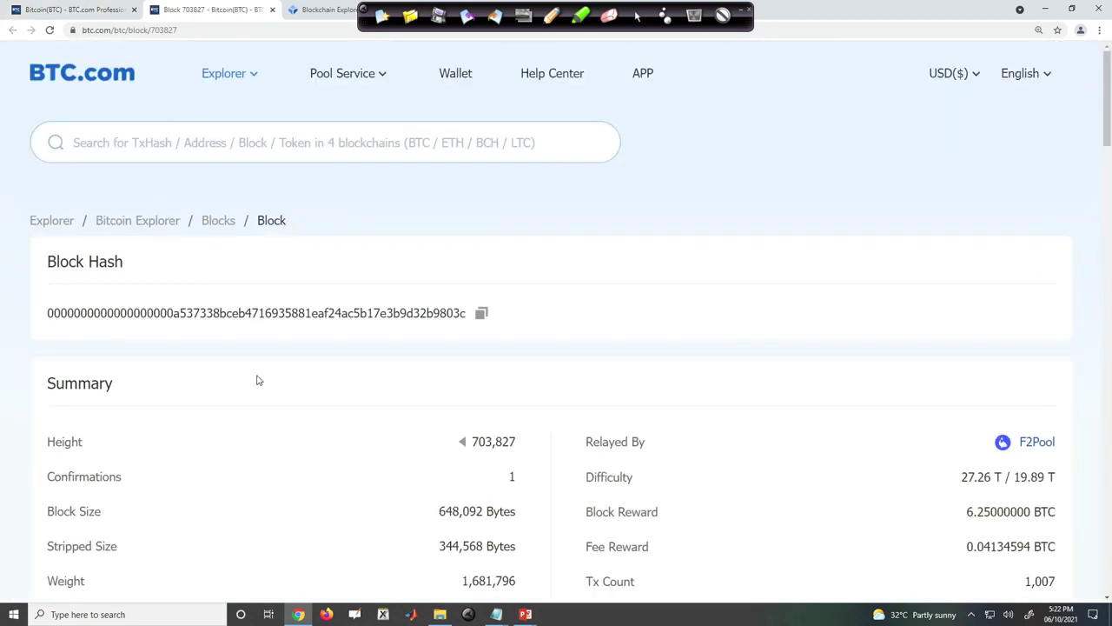
pyautogui.scroll(-1, 372, 385)
pyautogui.scroll(-1, 368, 385)
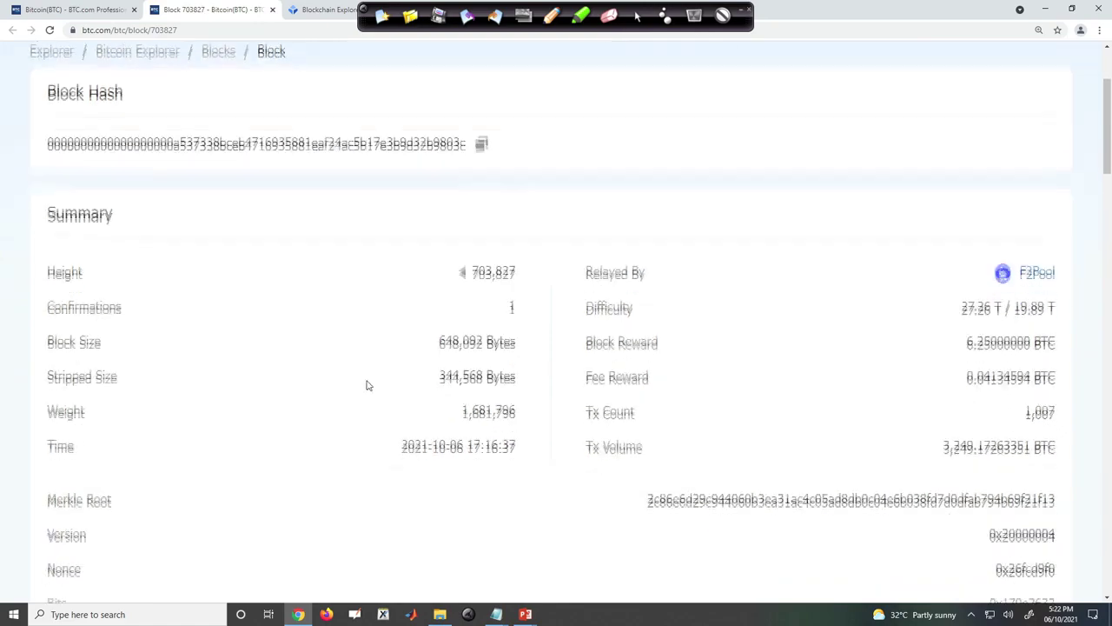
pyautogui.hotkey('alt', 'Tab')
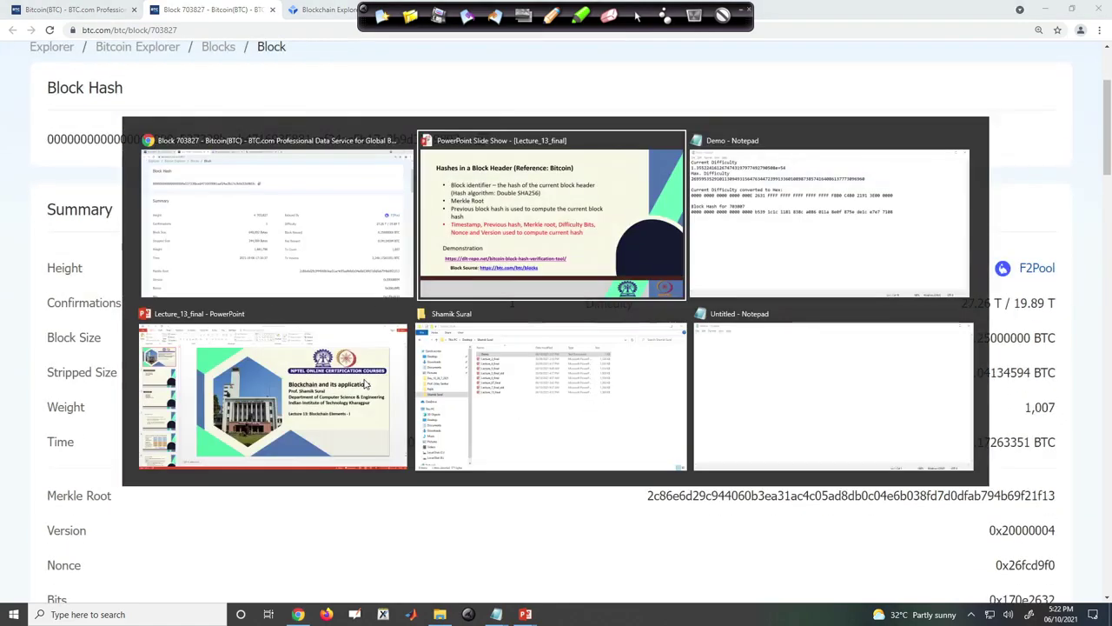
pyautogui.hotkey('alt', 'Tab')
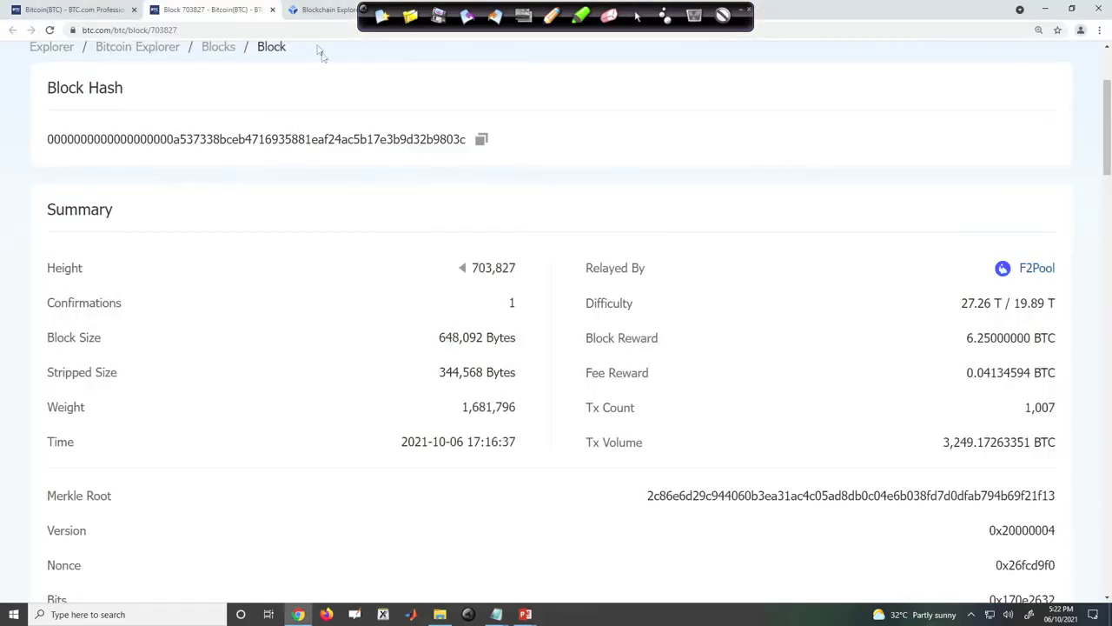
pyautogui.click(315, 17)
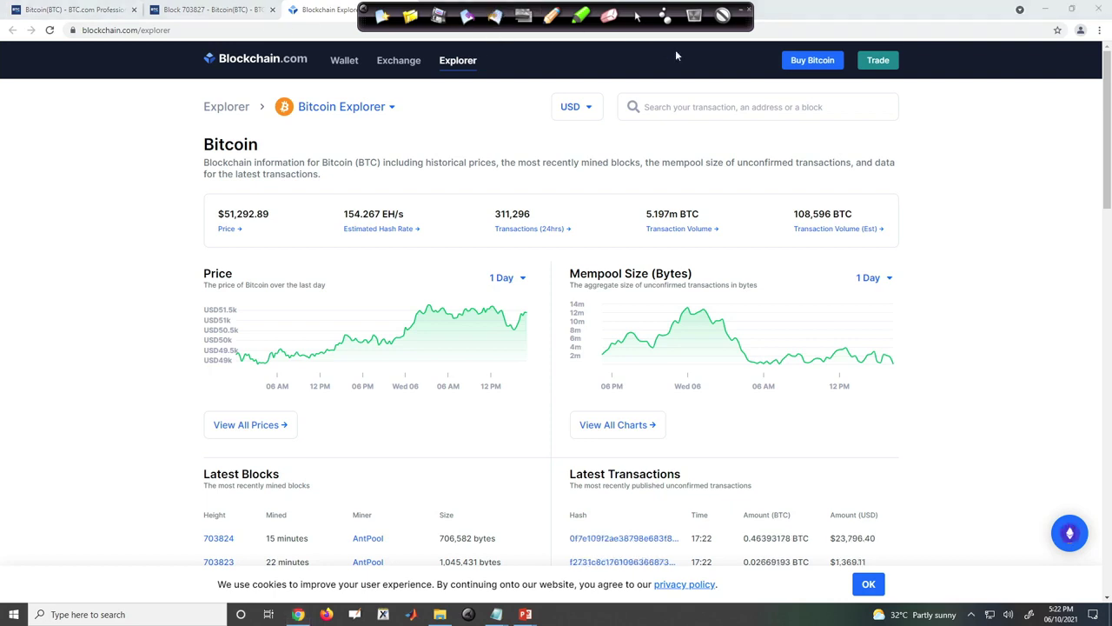
# Step: Return to the lecture slide show and follow its link to the DLT-Repo verification tool
pyautogui.hotkey('alt', 'Tab')
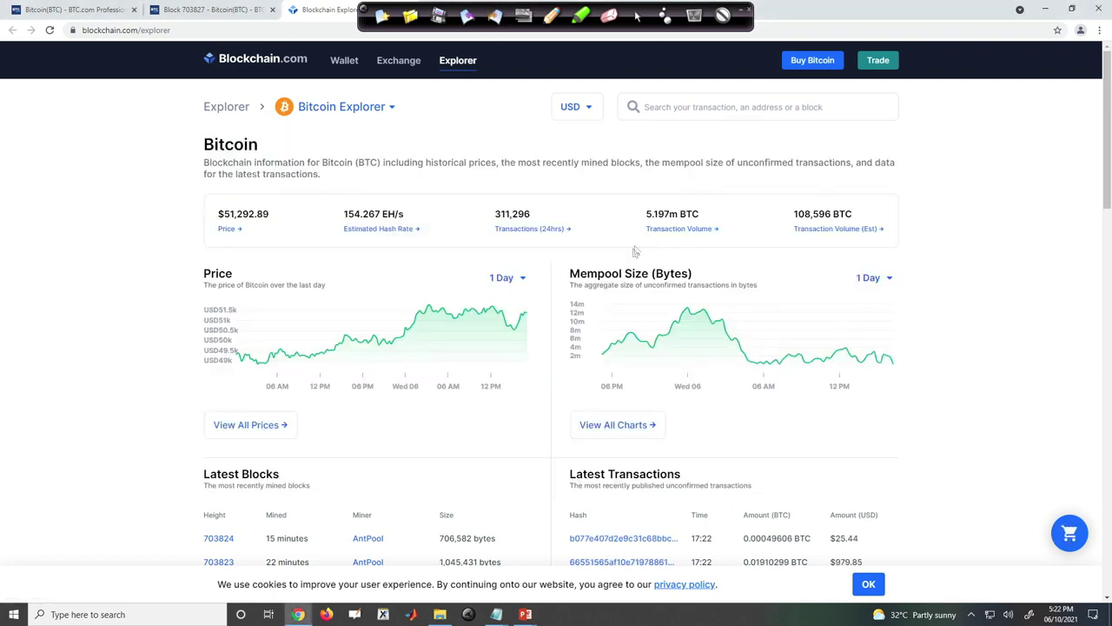
pyautogui.hotkey('alt', 'Tab')
pyautogui.press('Tab')
pyautogui.press('Tab')
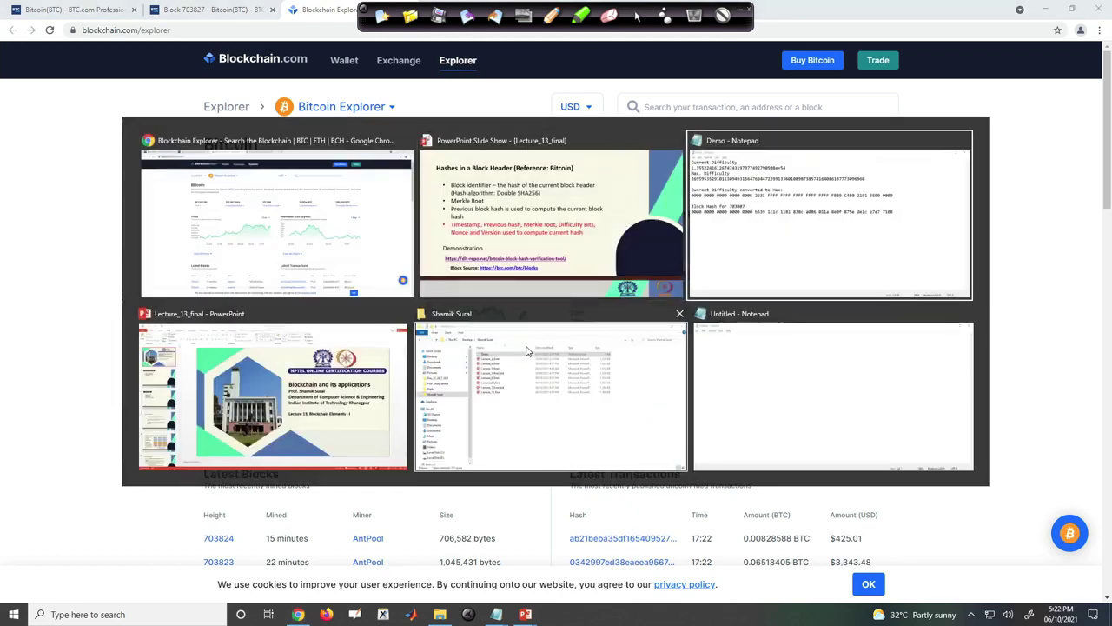
pyautogui.hotkey('alt', 'Tab')
pyautogui.press('Tab')
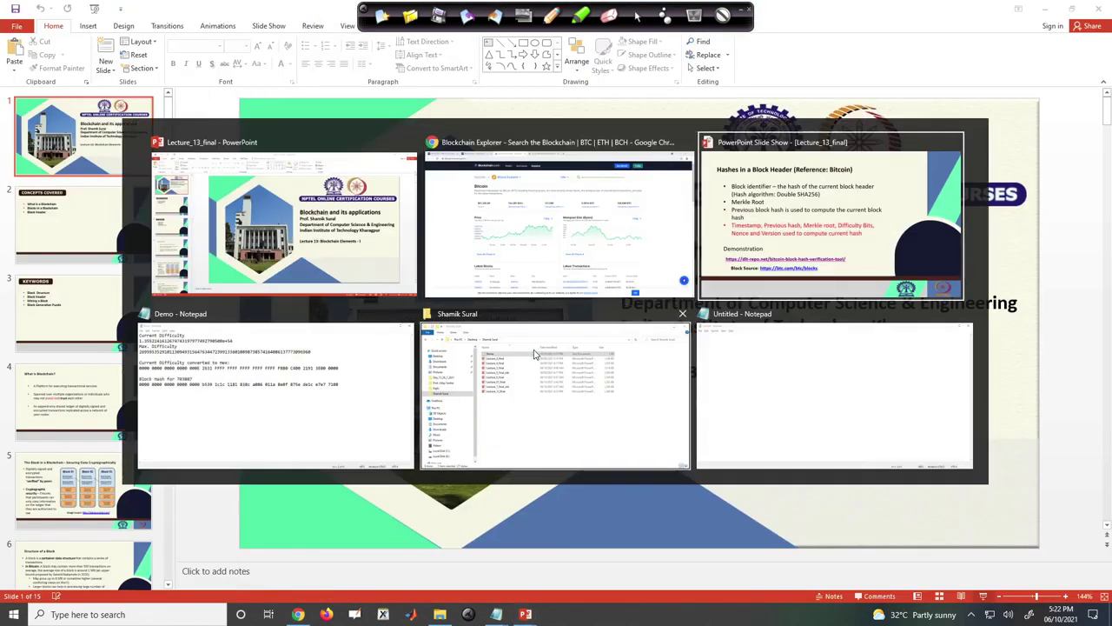
pyautogui.click(467, 462)
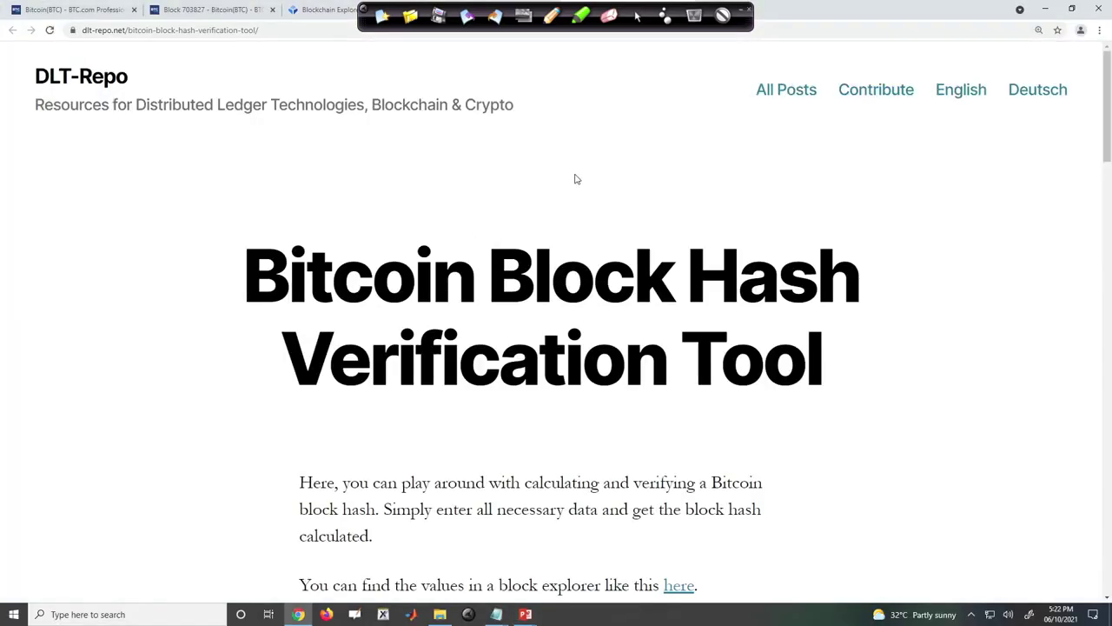
pyautogui.scroll(-4, 574, 179)
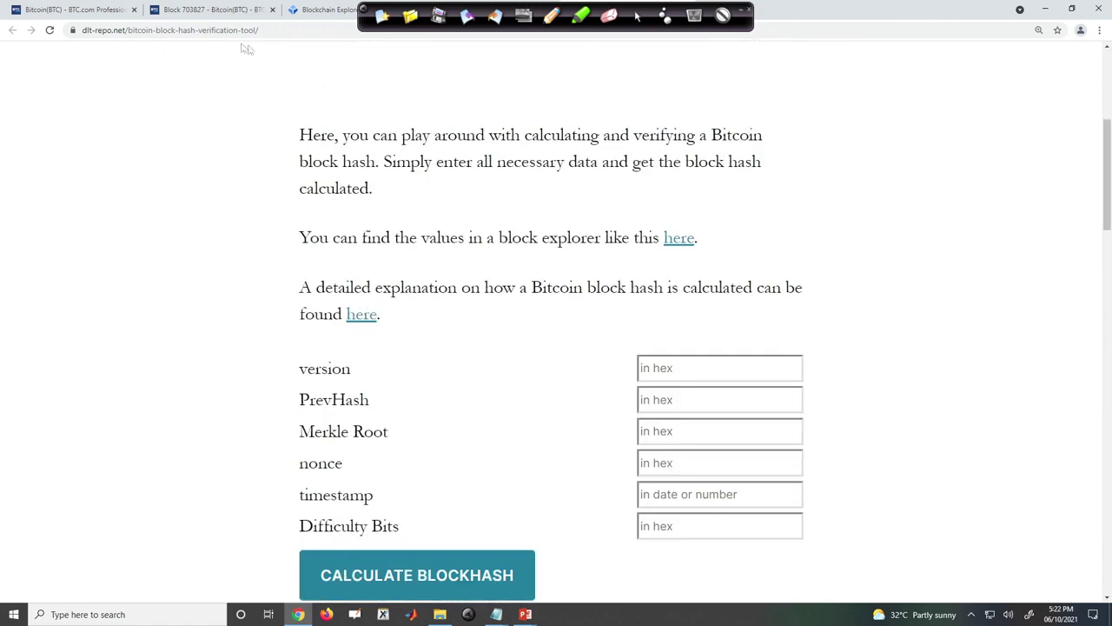
pyautogui.click(74, 9)
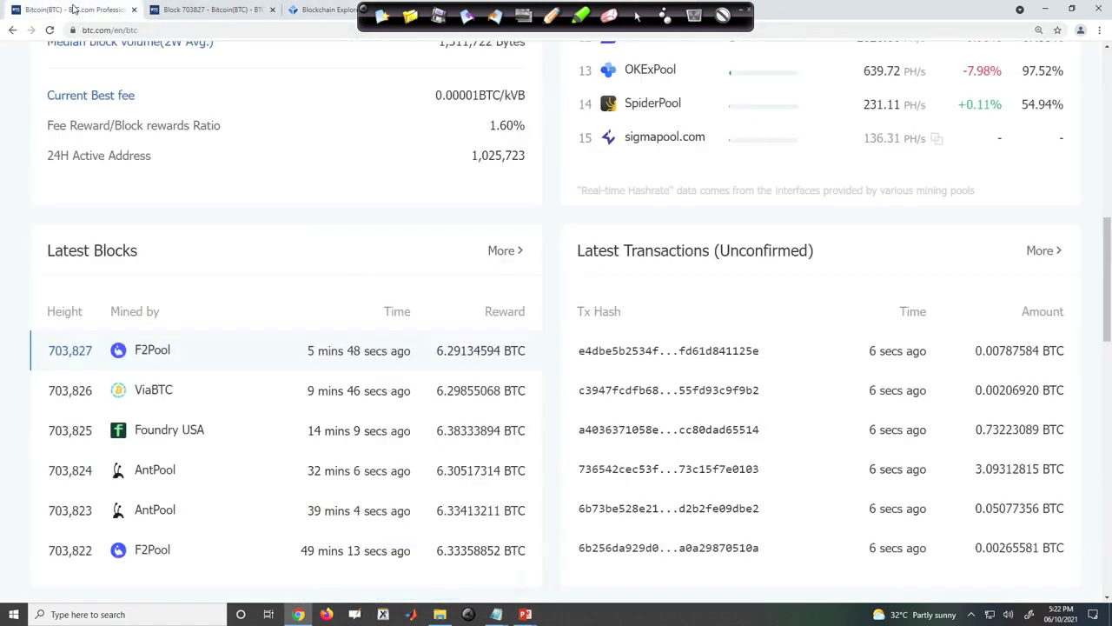
pyautogui.click(226, 11)
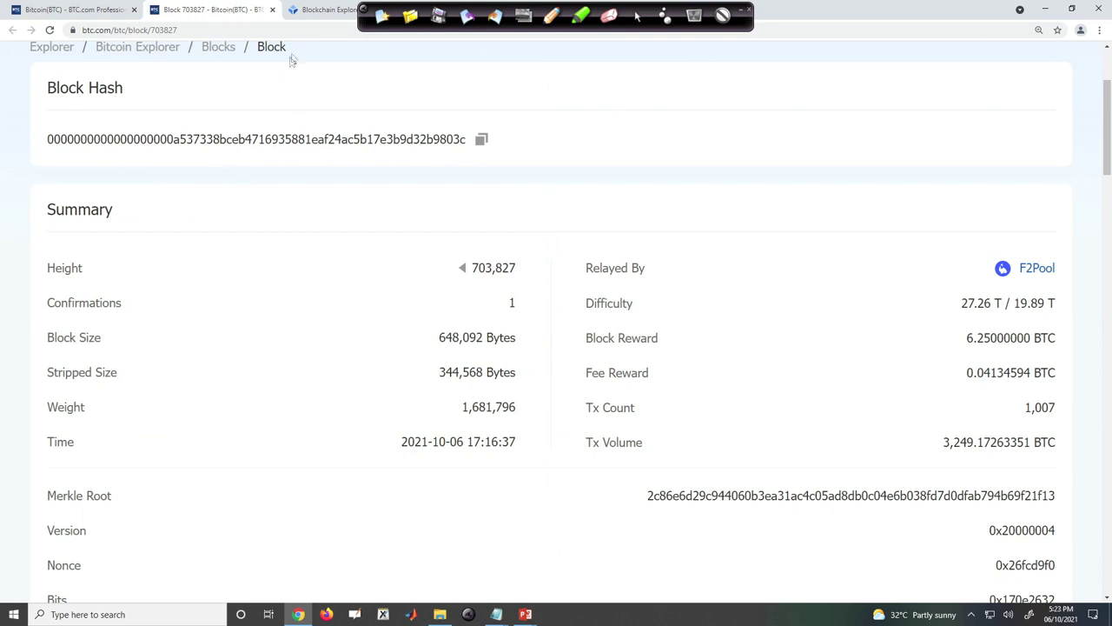
pyautogui.click(320, 10)
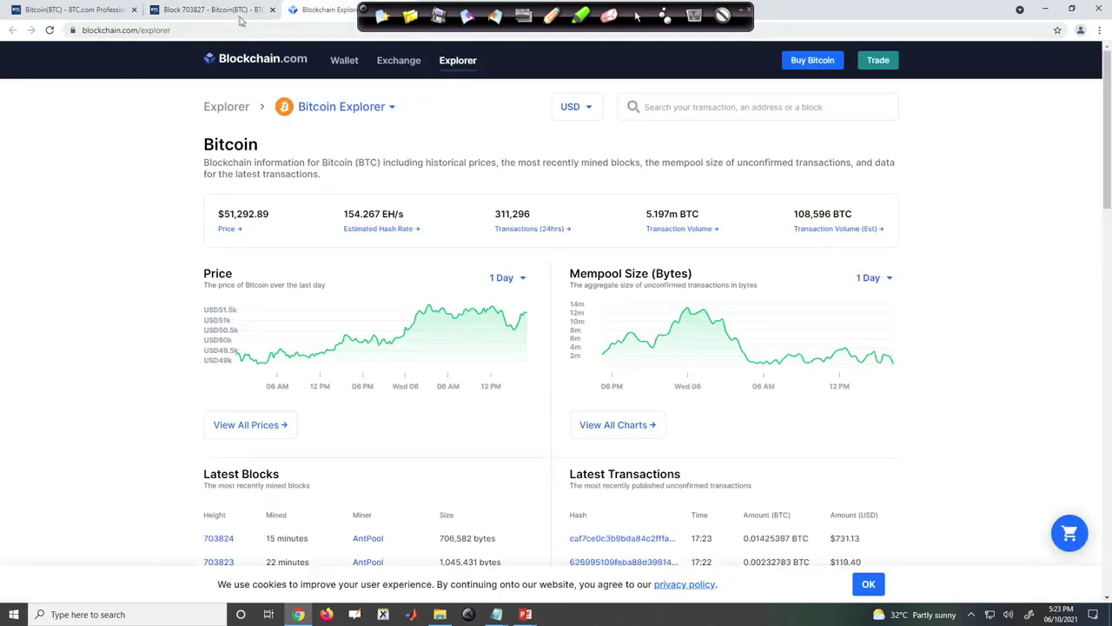
pyautogui.click(240, 12)
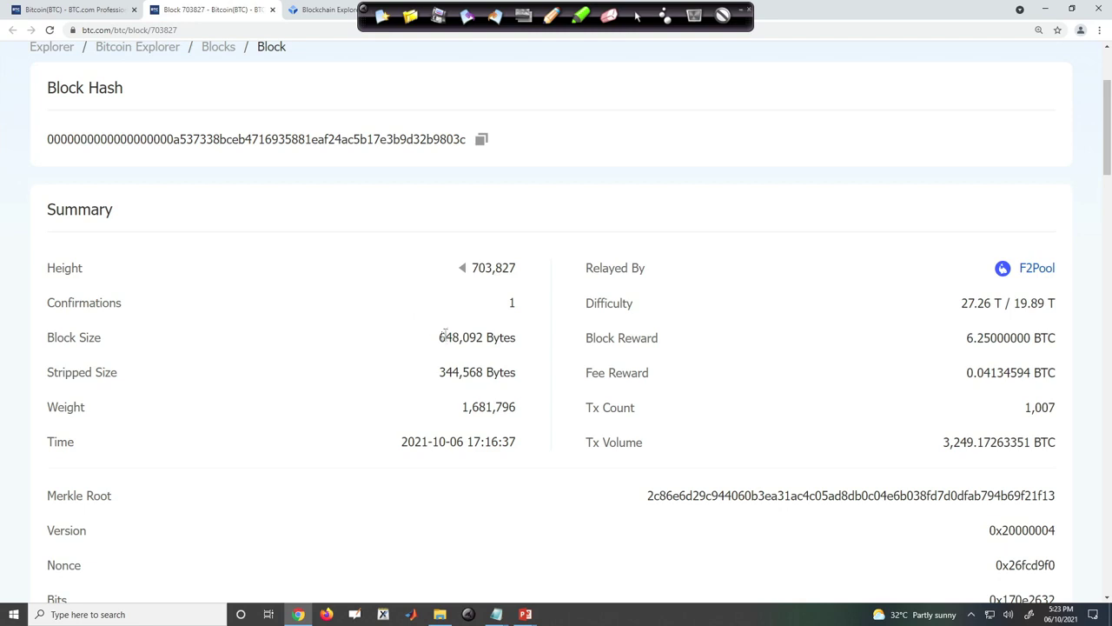
pyautogui.hotkey('ctrl', 'Tab')
pyautogui.hotkey('ctrl', 'Tab')
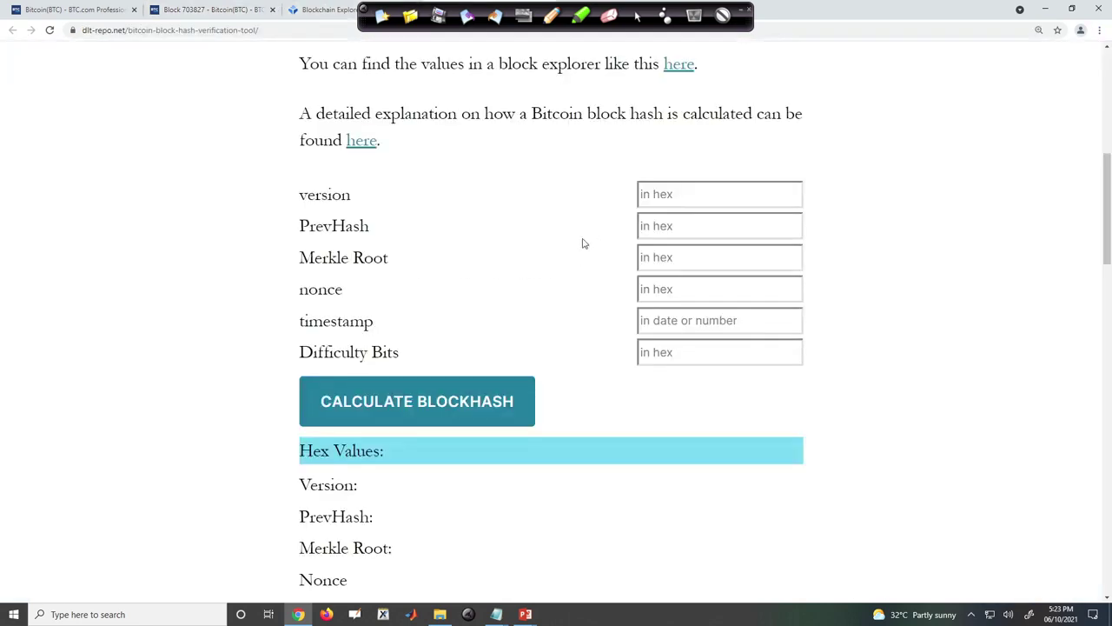
pyautogui.scroll(2, 583, 244)
pyautogui.hotkey('ctrl', 'Tab')
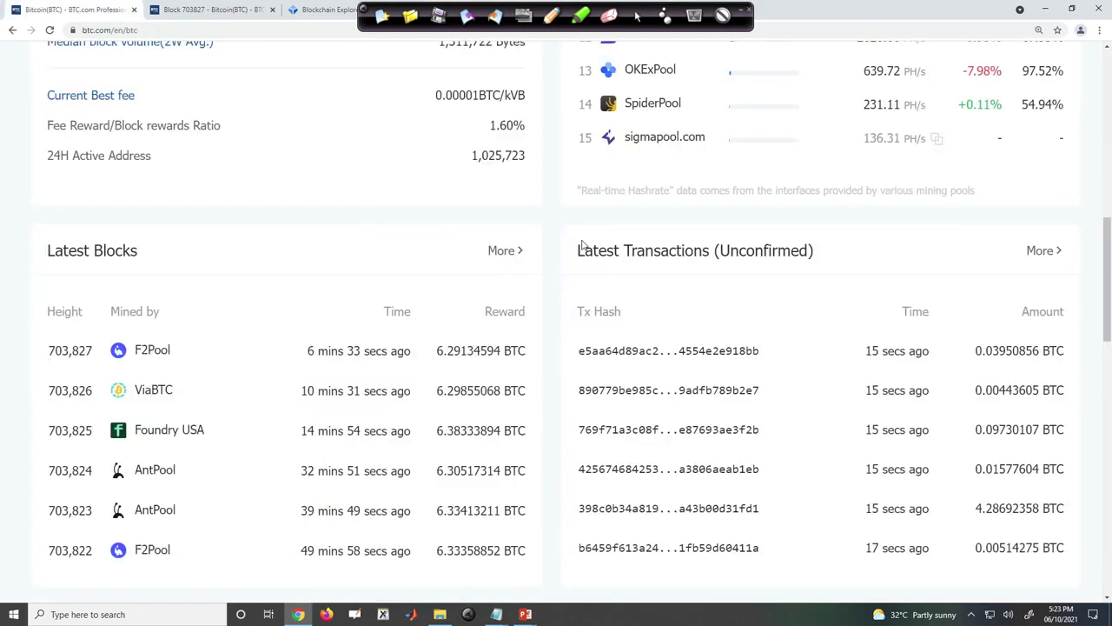
pyautogui.hotkey('ctrl', 'Tab')
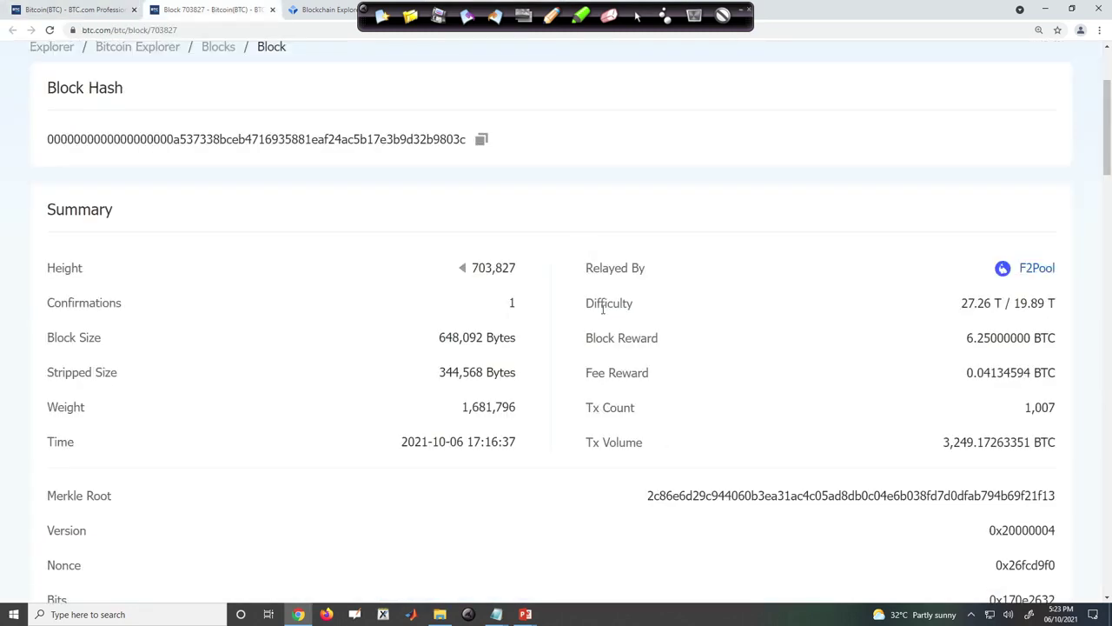
pyautogui.scroll(-2, 603, 309)
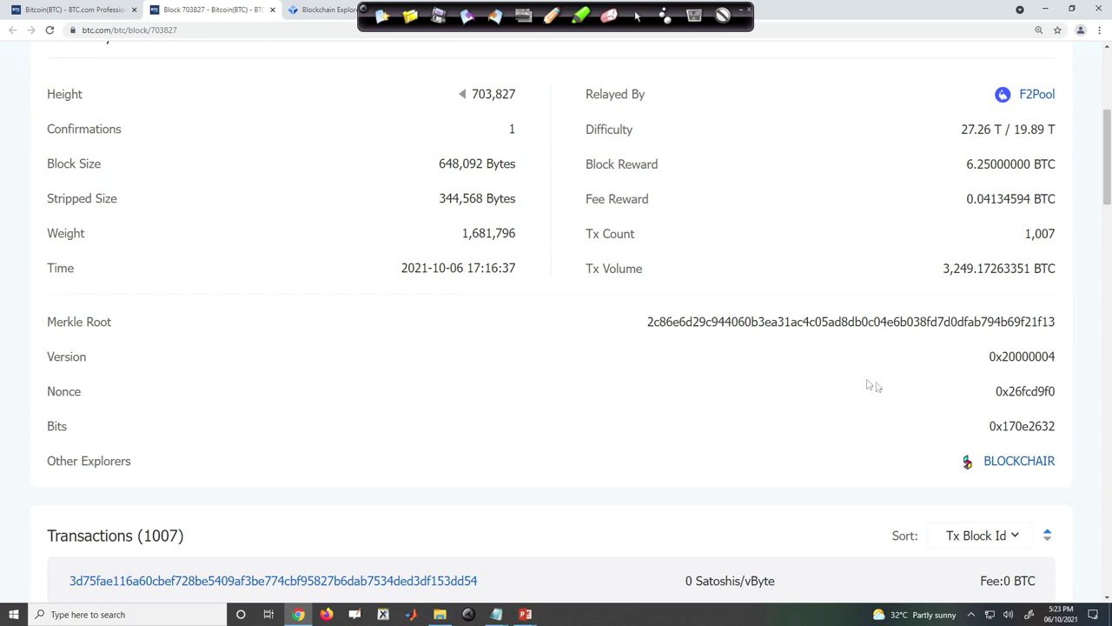
# Step: Copy block 703,827's Version 0x20000004 from BTC.com into the tool's Version field
pyautogui.doubleClick(1005, 354)
pyautogui.hotkey('ctrl', 'c')
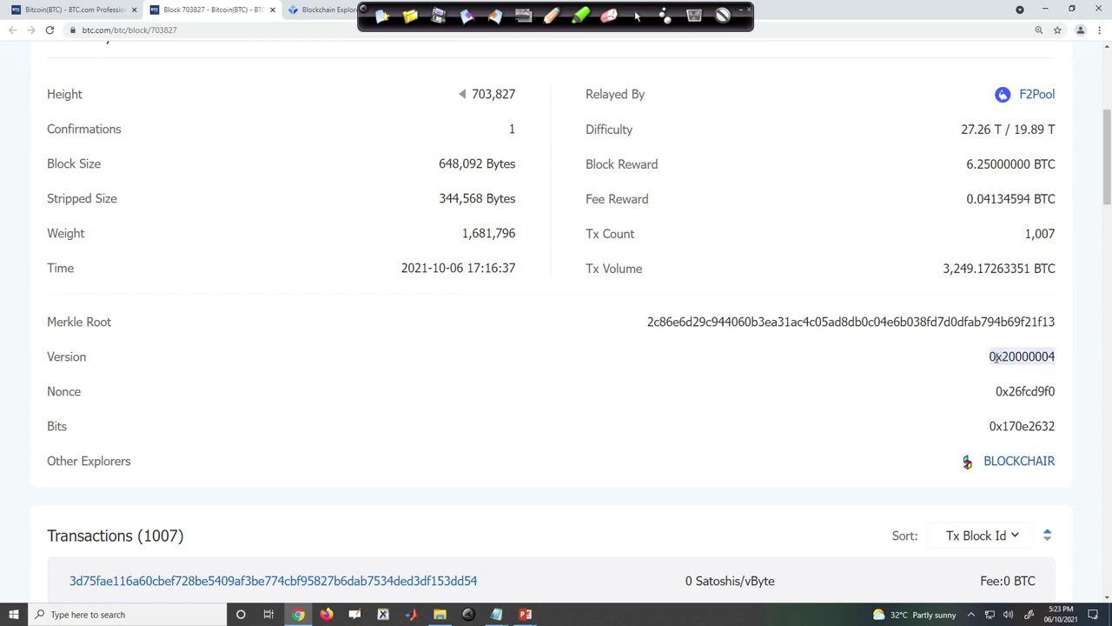
pyautogui.hotkey('ctrl', 'Tab')
pyautogui.hotkey('ctrl', 'Tab')
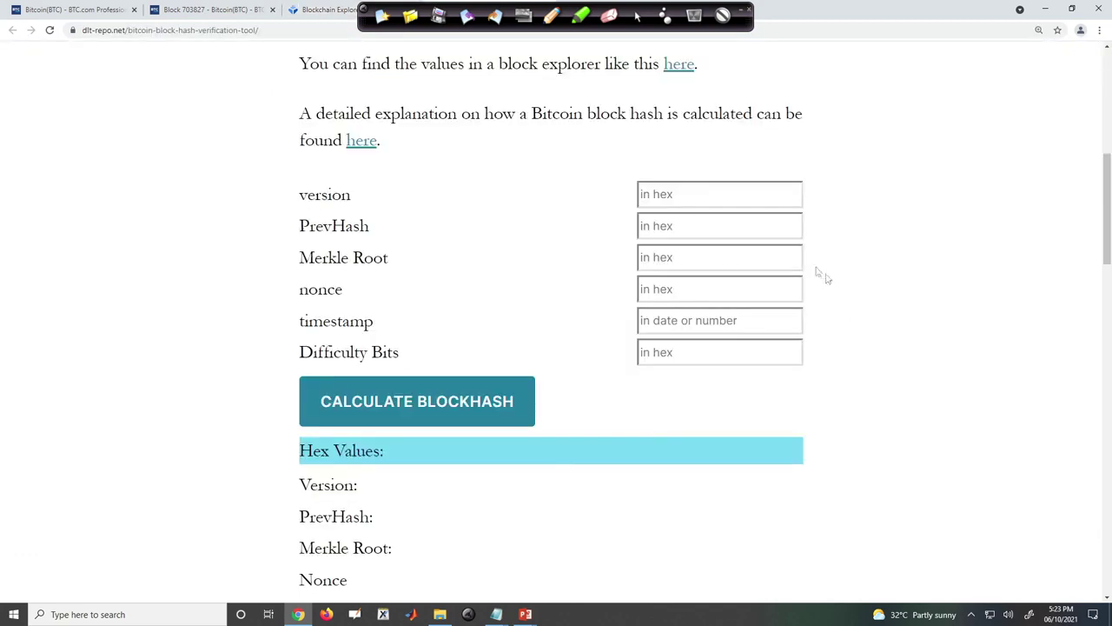
pyautogui.click(677, 192)
pyautogui.hotkey('ctrl', 'v')
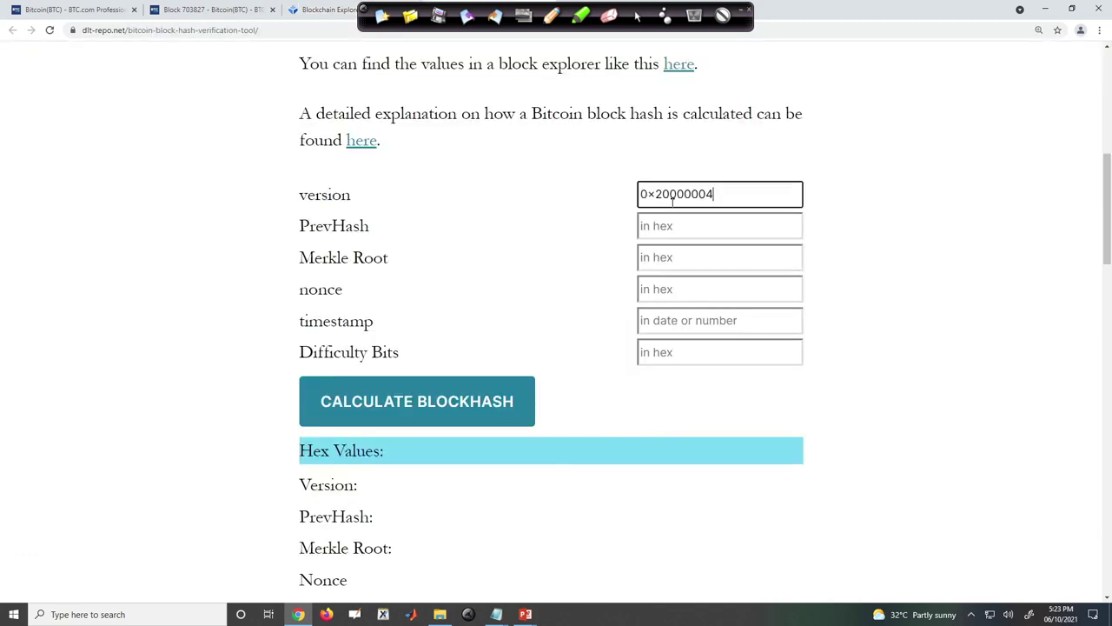
pyautogui.press('F5')
pyautogui.hotkey('ctrl', 'Tab')
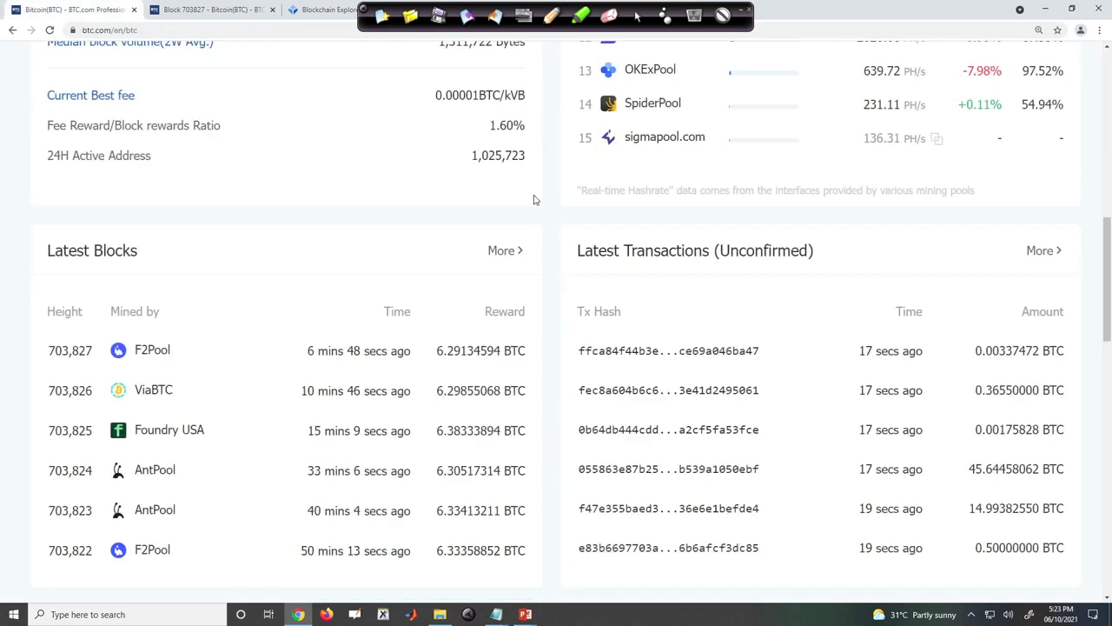
pyautogui.hotkey('ctrl', 'Tab')
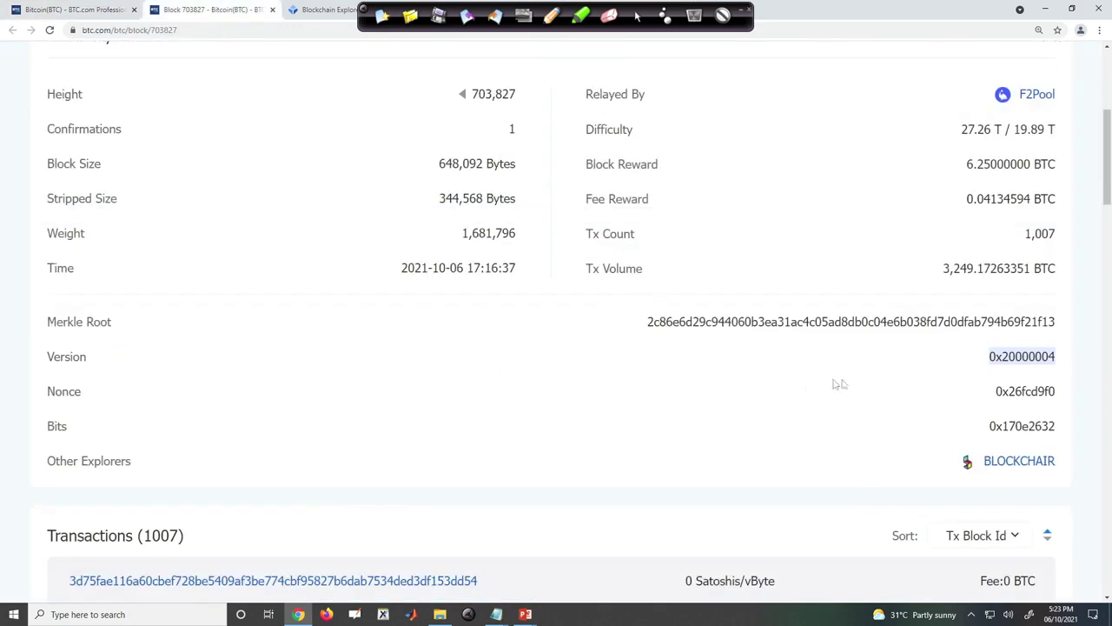
# Step: Copy block 703,827's Merkle Root hash into the tool's Merkle Root field
pyautogui.doubleClick(782, 321)
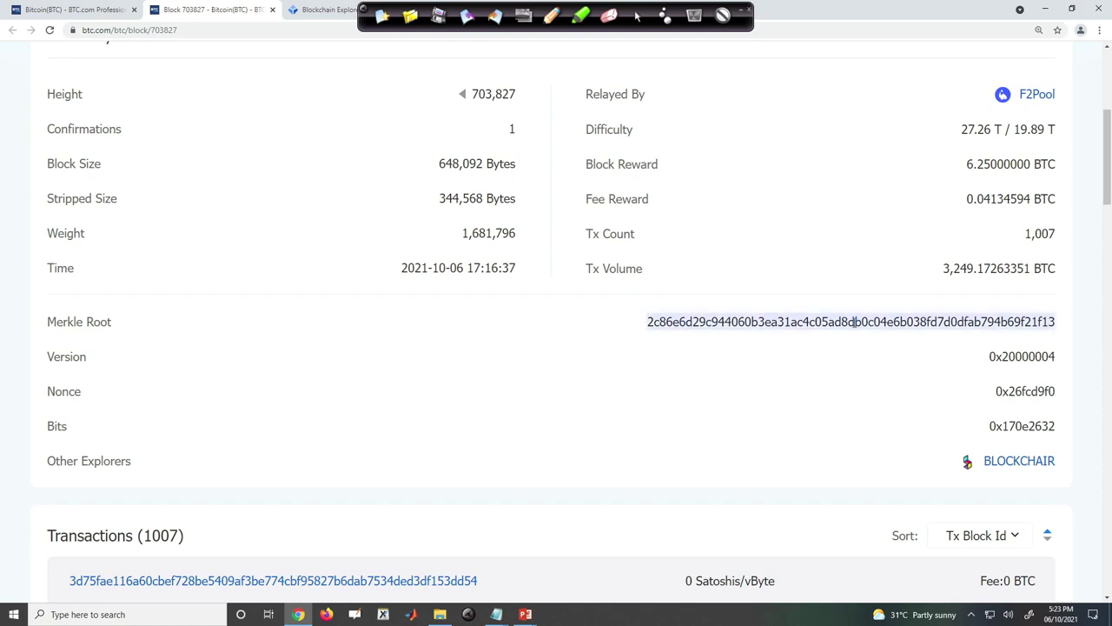
pyautogui.hotkey('ctrl', 'Tab')
pyautogui.hotkey('ctrl', 'Tab')
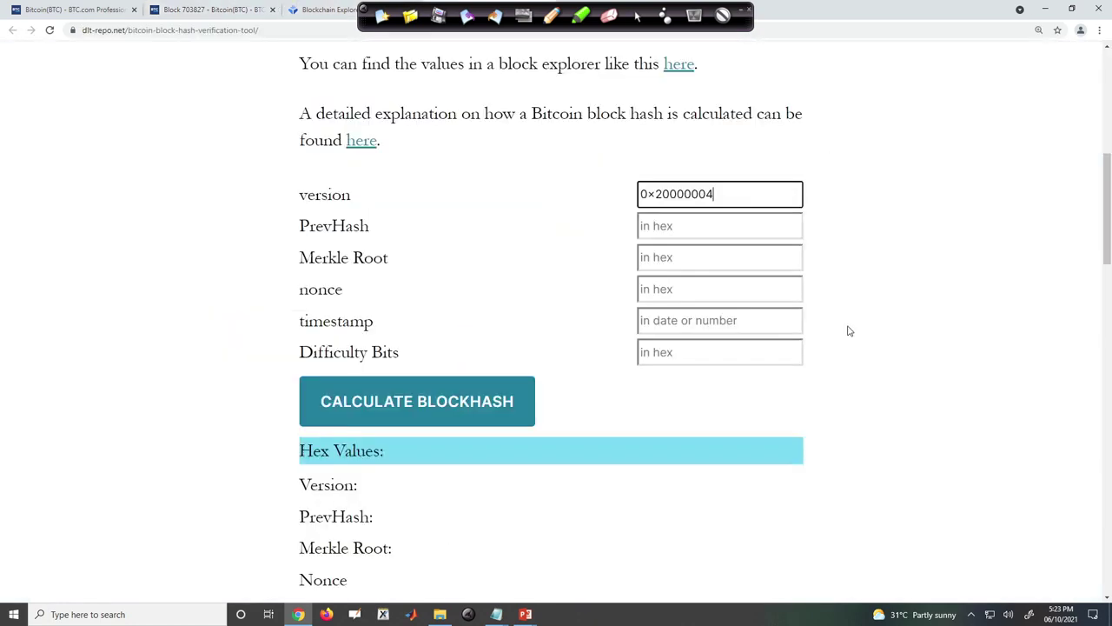
pyautogui.click(672, 265)
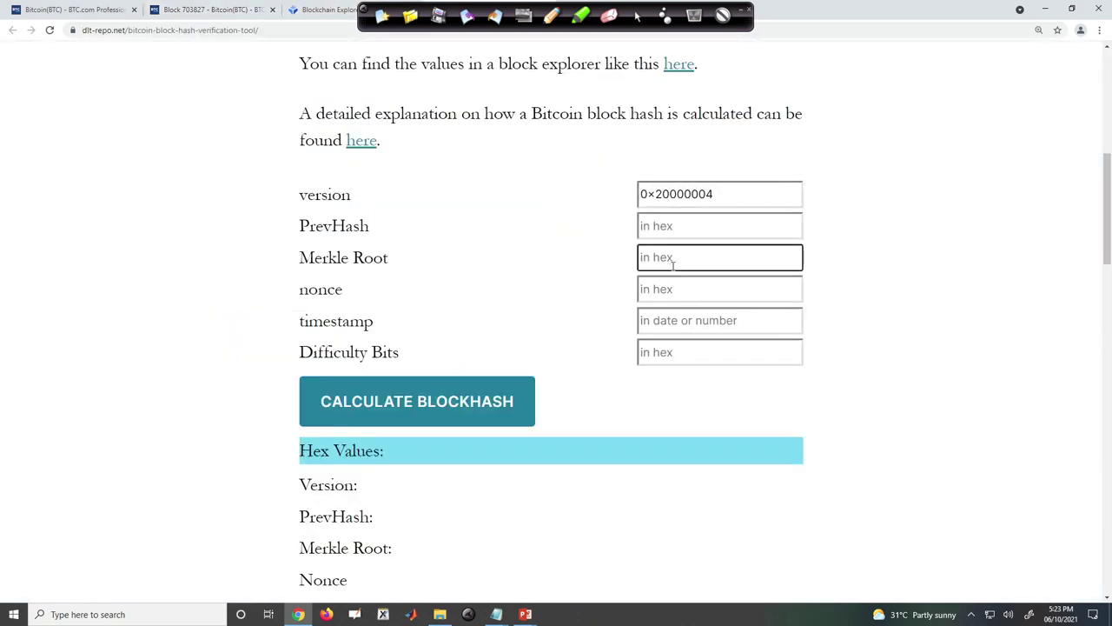
pyautogui.hotkey('ctrl', 'v')
pyautogui.press('F5')
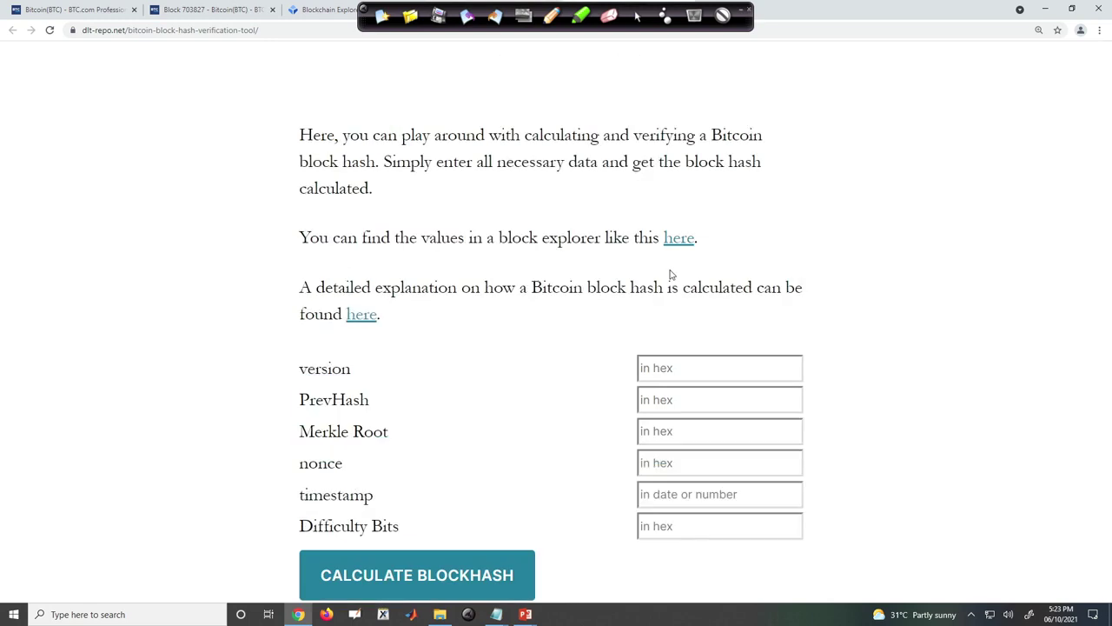
pyautogui.hotkey('ctrl', 'Tab')
pyautogui.hotkey('ctrl', 'Tab')
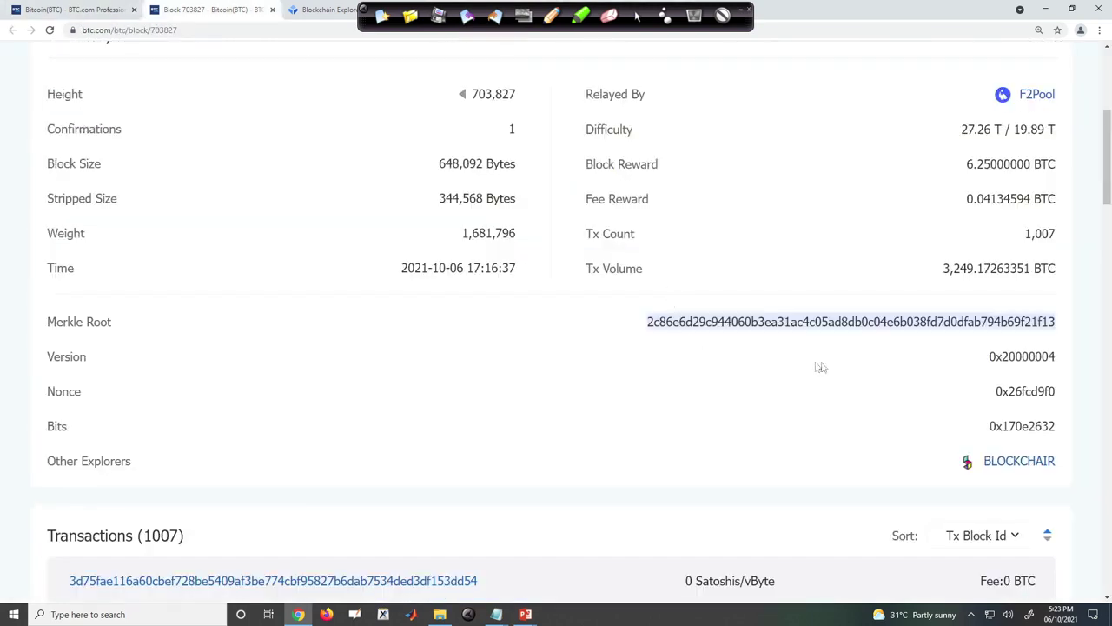
# Step: Copy the Bits value 0x170e2632 into the tool's Difficulty Bits field
pyautogui.doubleClick(1001, 426)
pyautogui.hotkey('ctrl', 'c')
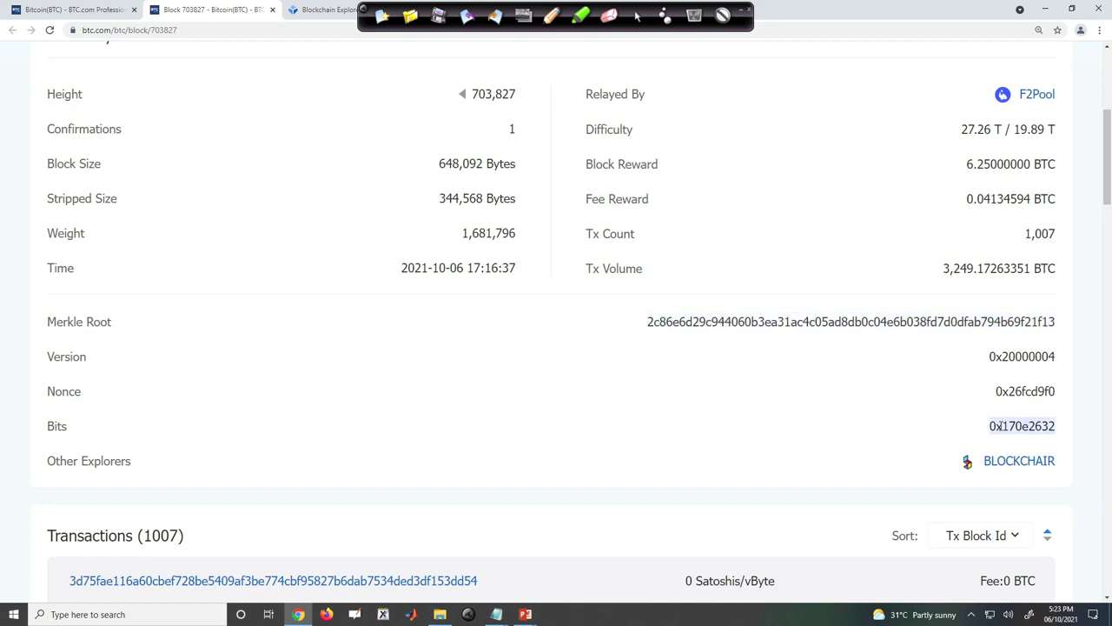
pyautogui.hotkey('ctrl', 'Tab')
pyautogui.hotkey('ctrl', 'Tab')
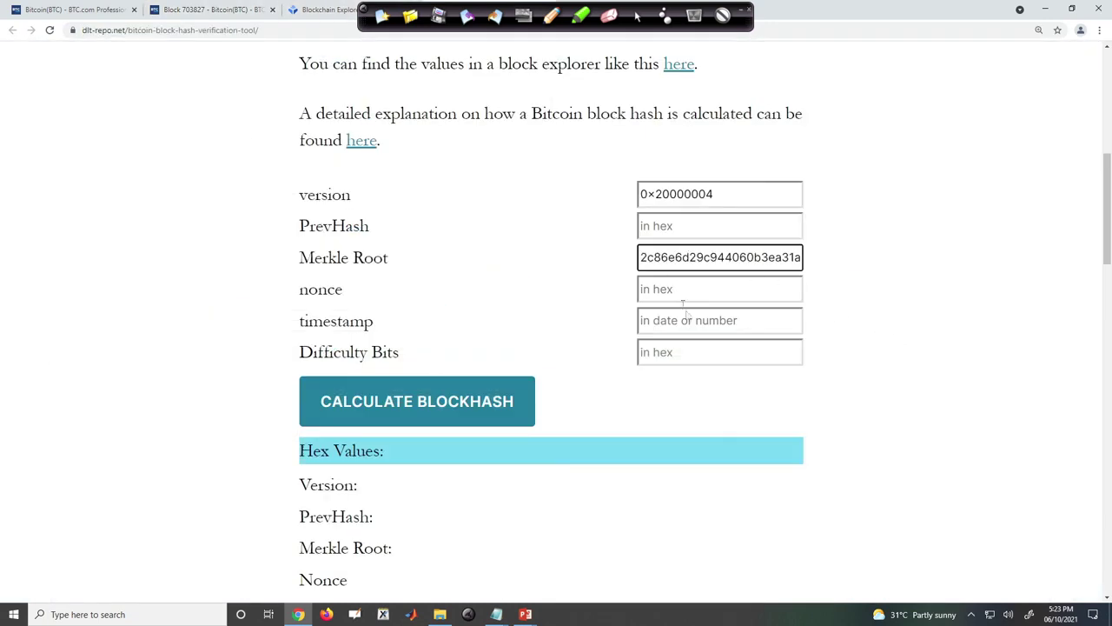
pyautogui.click(693, 349)
pyautogui.hotkey('ctrl', 'v')
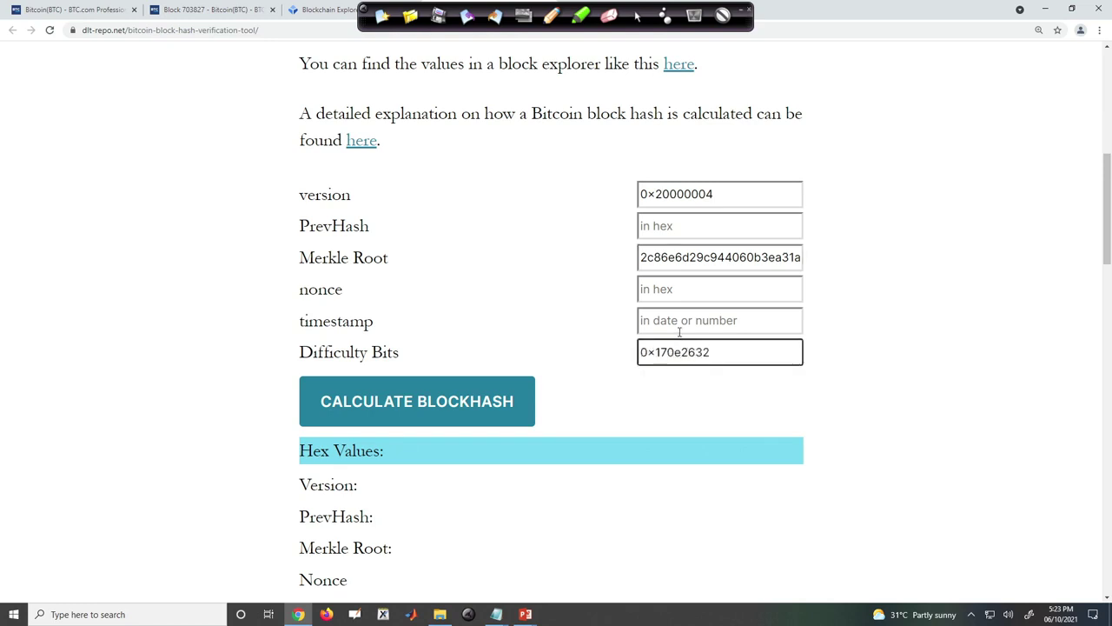
pyautogui.press('F5')
pyautogui.hotkey('ctrl', 'Tab')
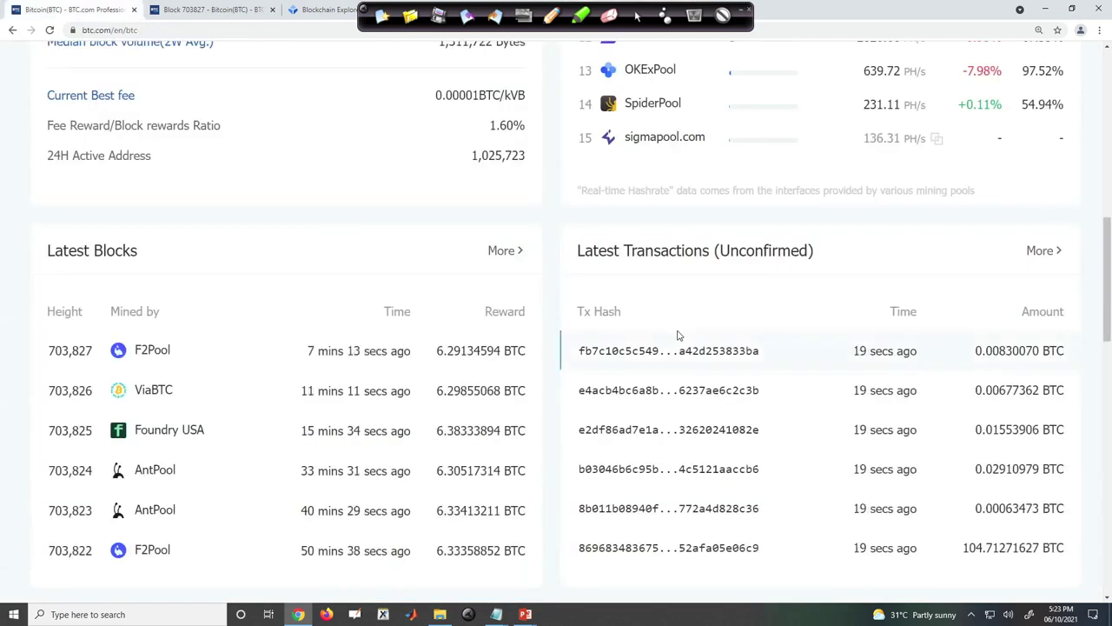
pyautogui.hotkey('ctrl', 'Tab')
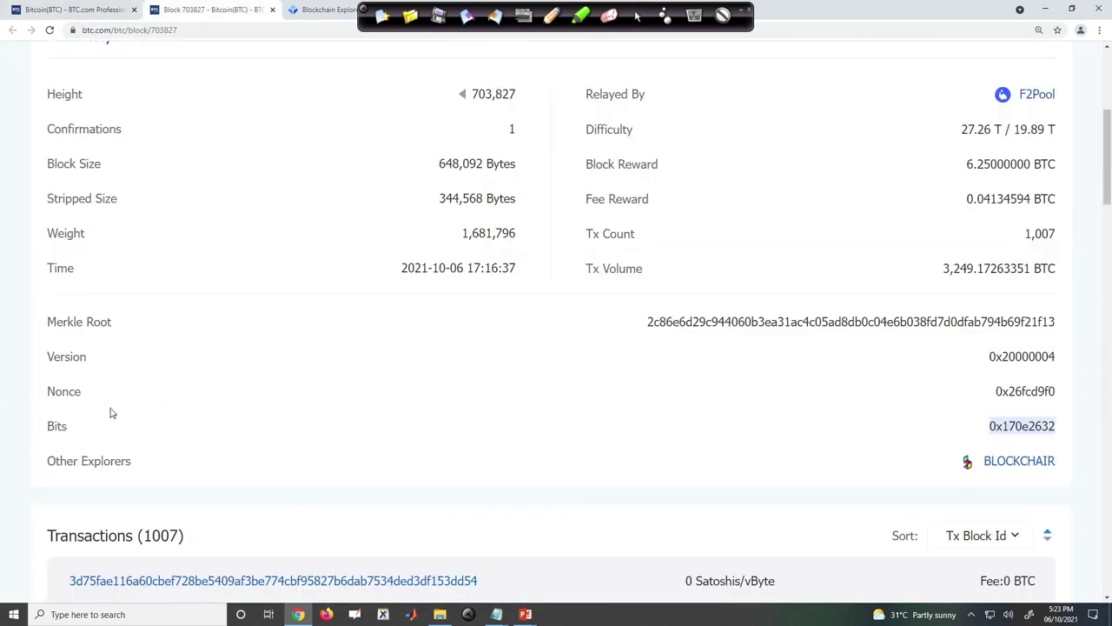
pyautogui.moveTo(465, 257)
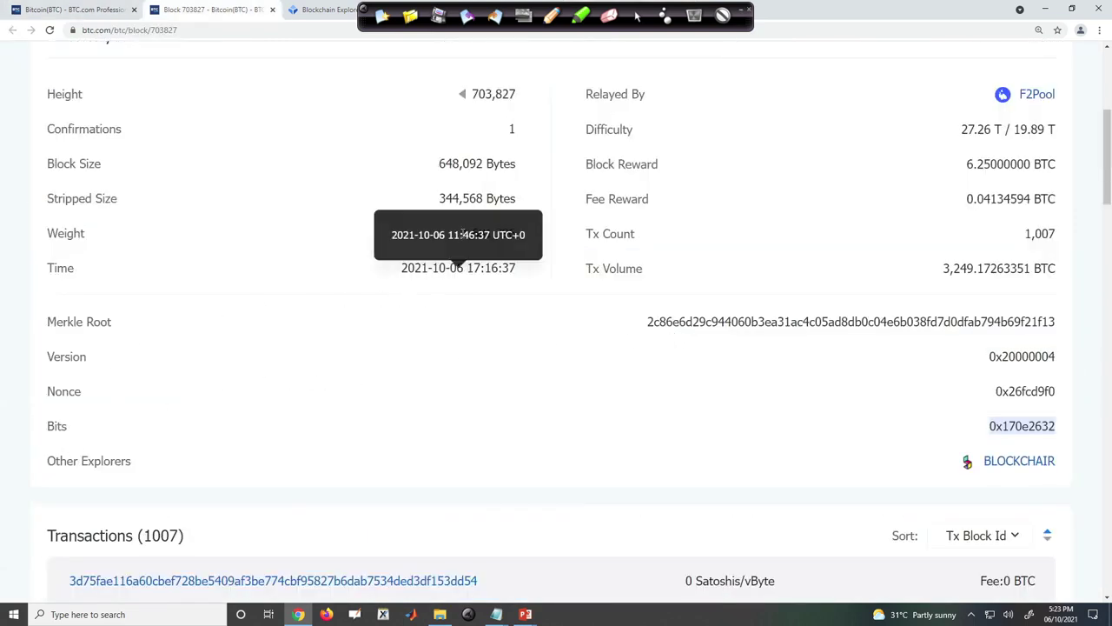
pyautogui.tripleClick(463, 233)
pyautogui.hotkey('ctrl', 'c')
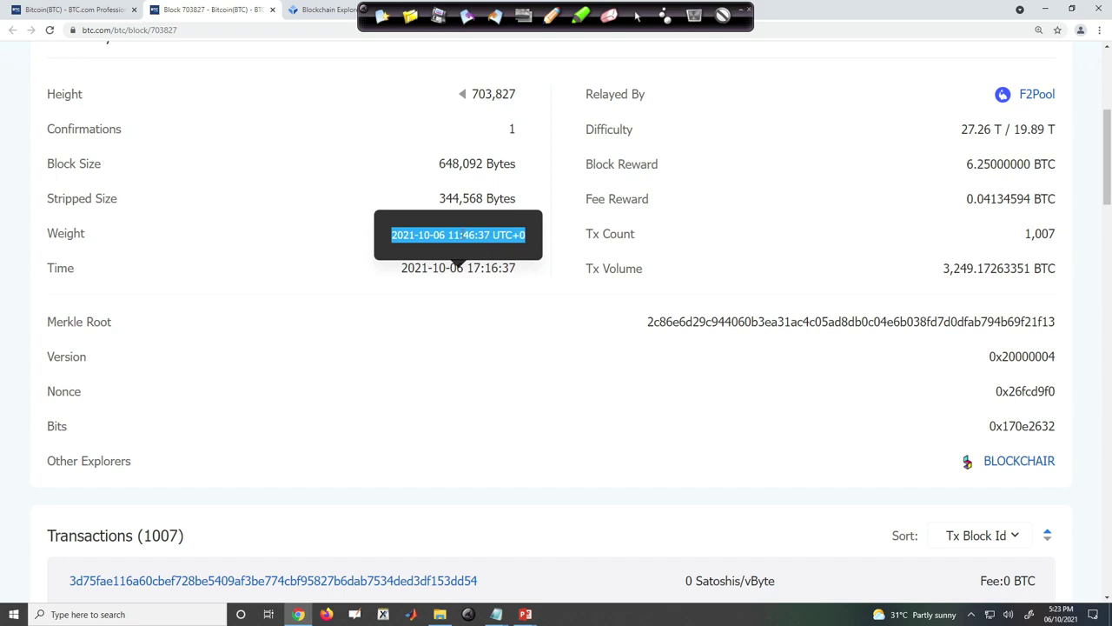
pyautogui.hotkey('ctrl', 'Tab')
pyautogui.hotkey('ctrl', 'Tab')
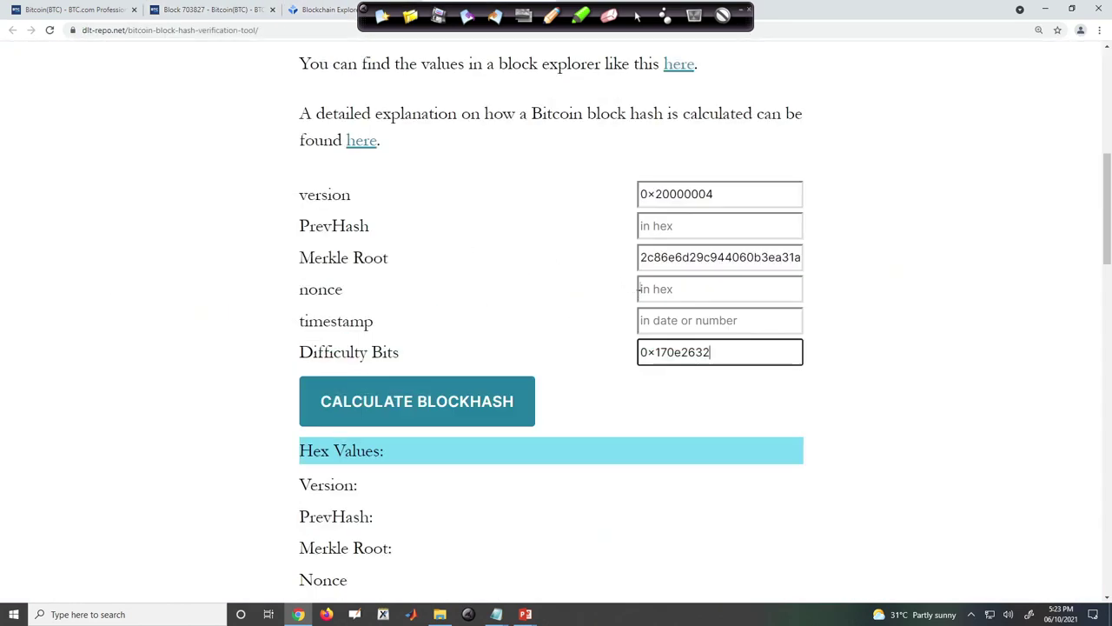
pyautogui.click(653, 321)
pyautogui.hotkey('ctrl', 'v')
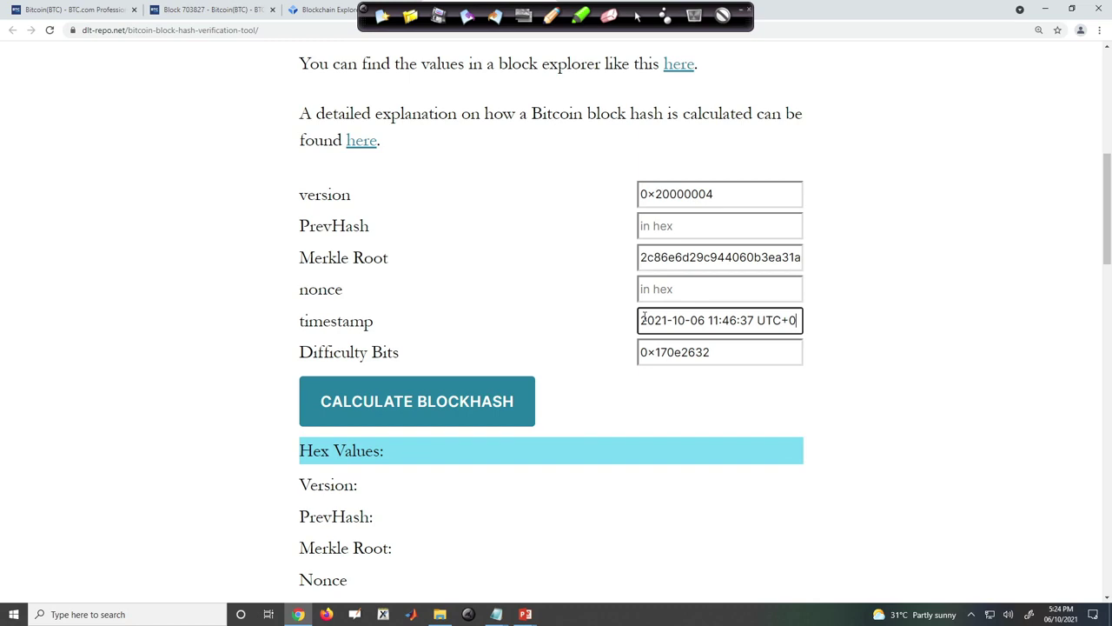
pyautogui.hotkey('ctrl', 'Tab')
pyautogui.hotkey('ctrl', 'Tab')
pyautogui.hotkey('ctrl', 'Tab')
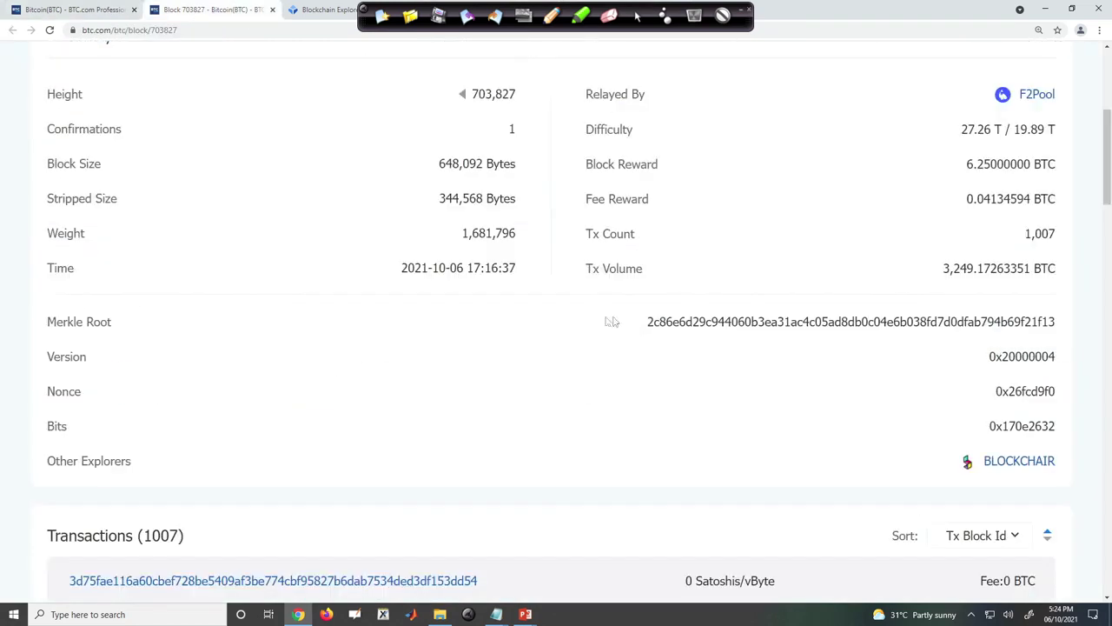
# Step: Copy the Nonce 0x26fcd9f0 into the tool's nonce field and return to block 703,827
pyautogui.doubleClick(1005, 393)
pyautogui.hotkey('ctrl', 'c')
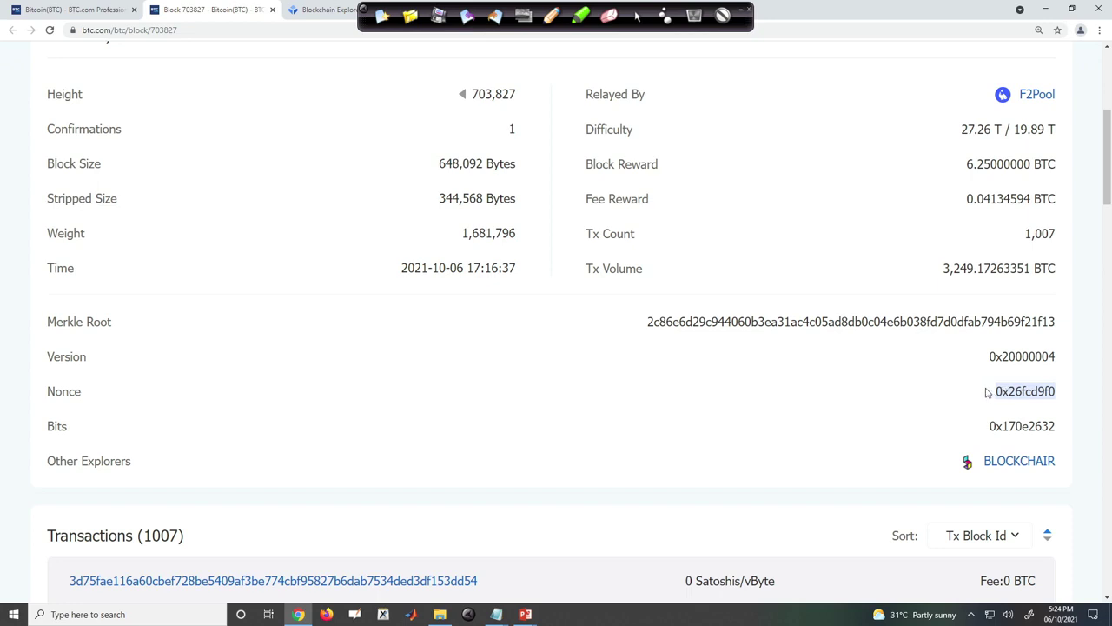
pyautogui.hotkey('ctrl', 'Tab')
pyautogui.hotkey('ctrl', 'Tab')
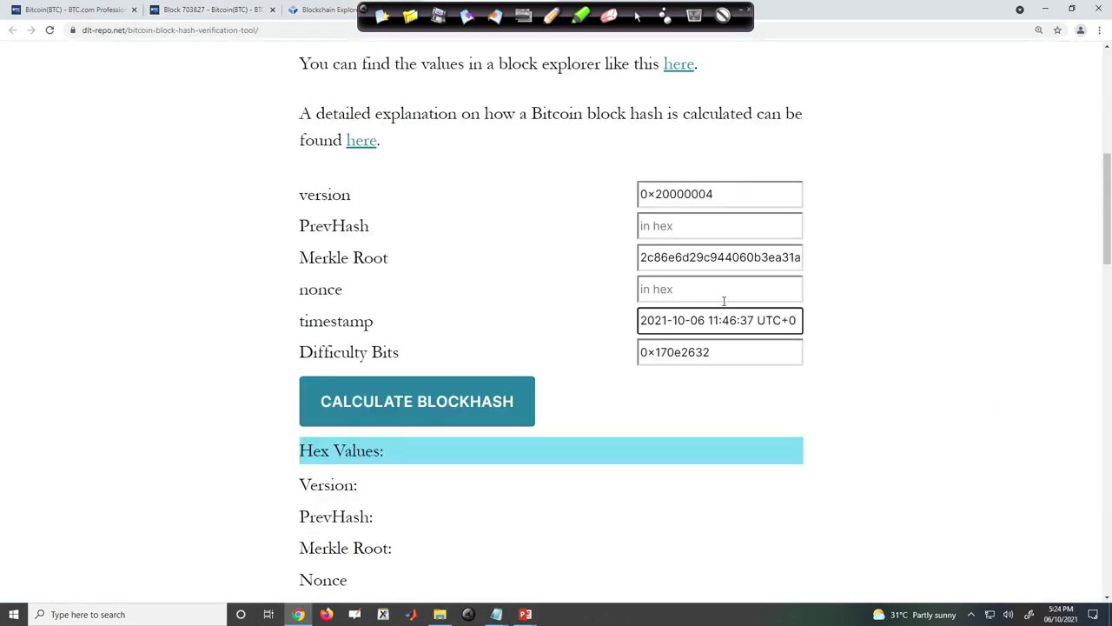
pyautogui.click(669, 288)
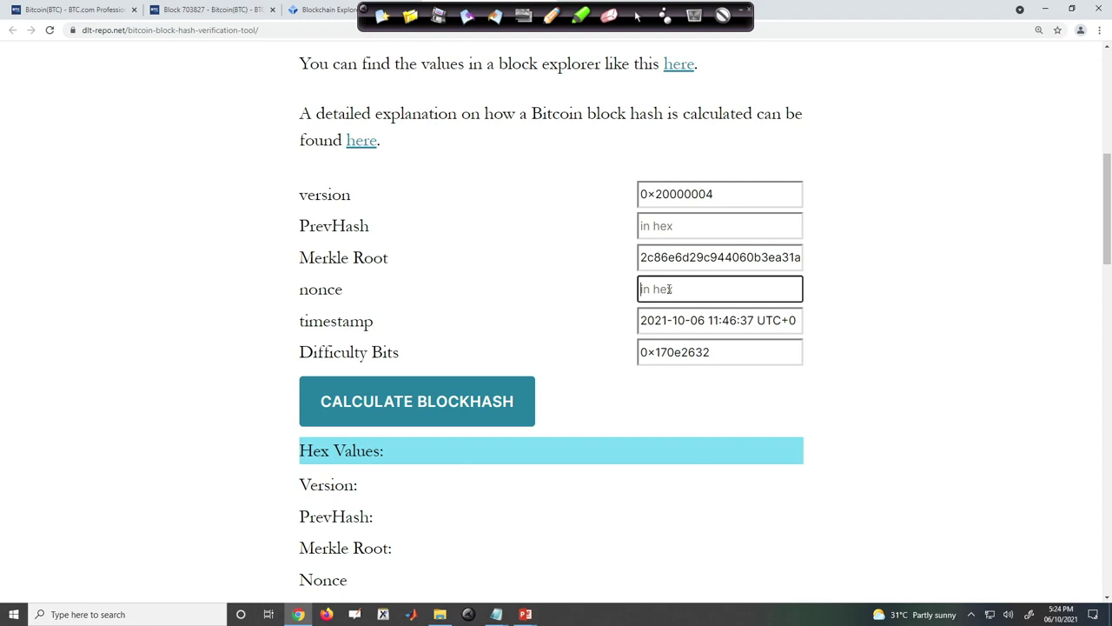
pyautogui.hotkey('ctrl', 'v')
pyautogui.press('F5')
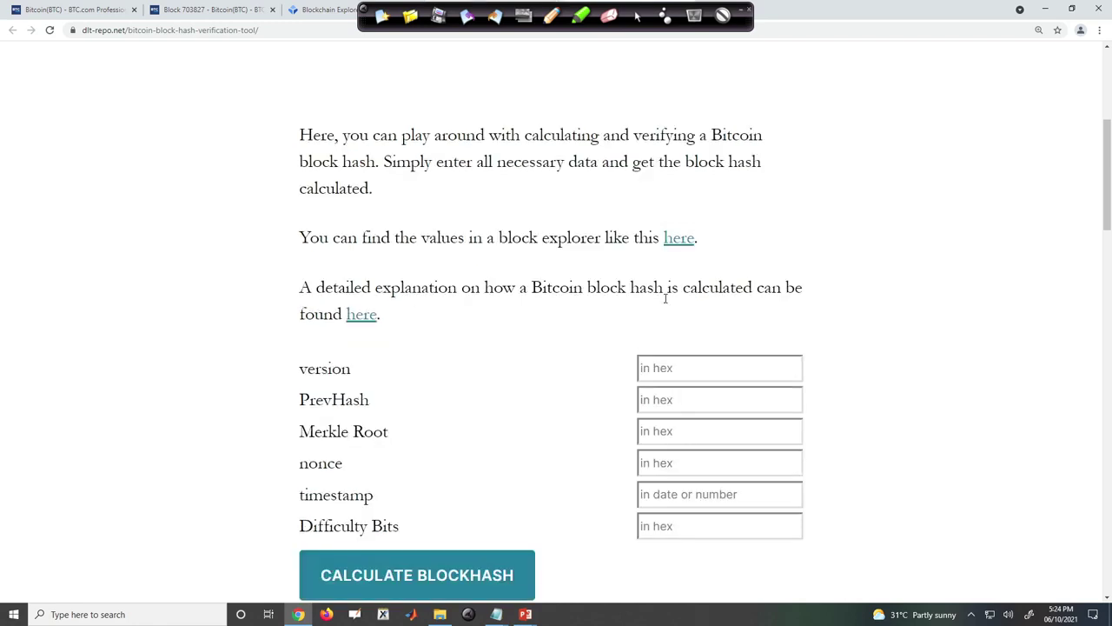
pyautogui.hotkey('ctrl', 'Tab')
pyautogui.hotkey('ctrl', 'Tab')
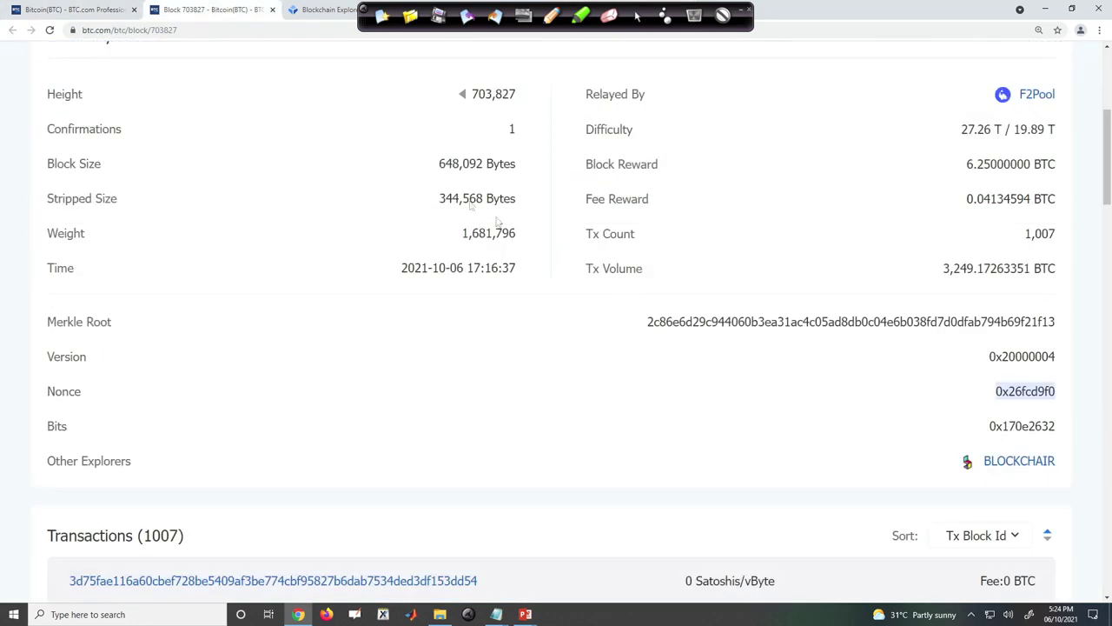
# Step: Paste previous block 703,826's hash into PrevHash and run Calculate Blockhash
pyautogui.click(460, 95)
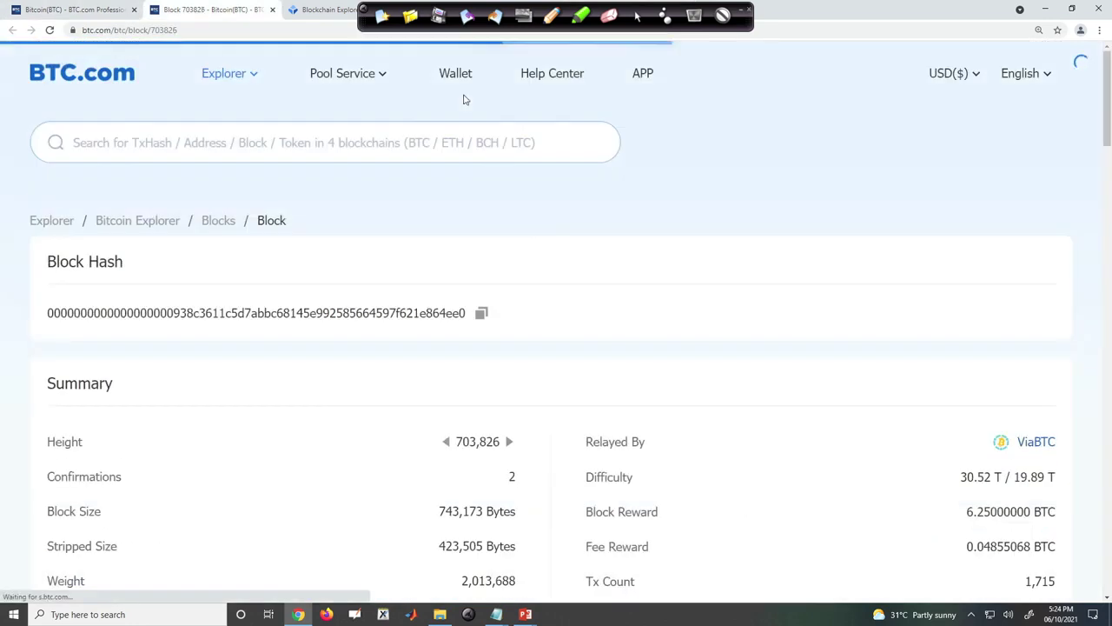
pyautogui.scroll(-1, 504, 304)
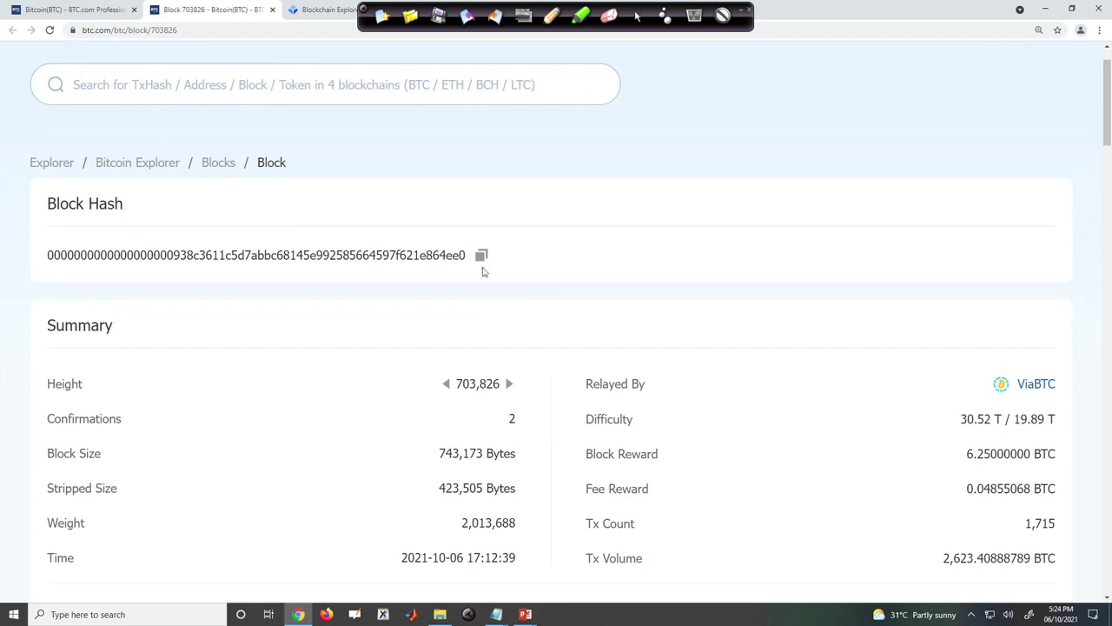
pyautogui.click(482, 257)
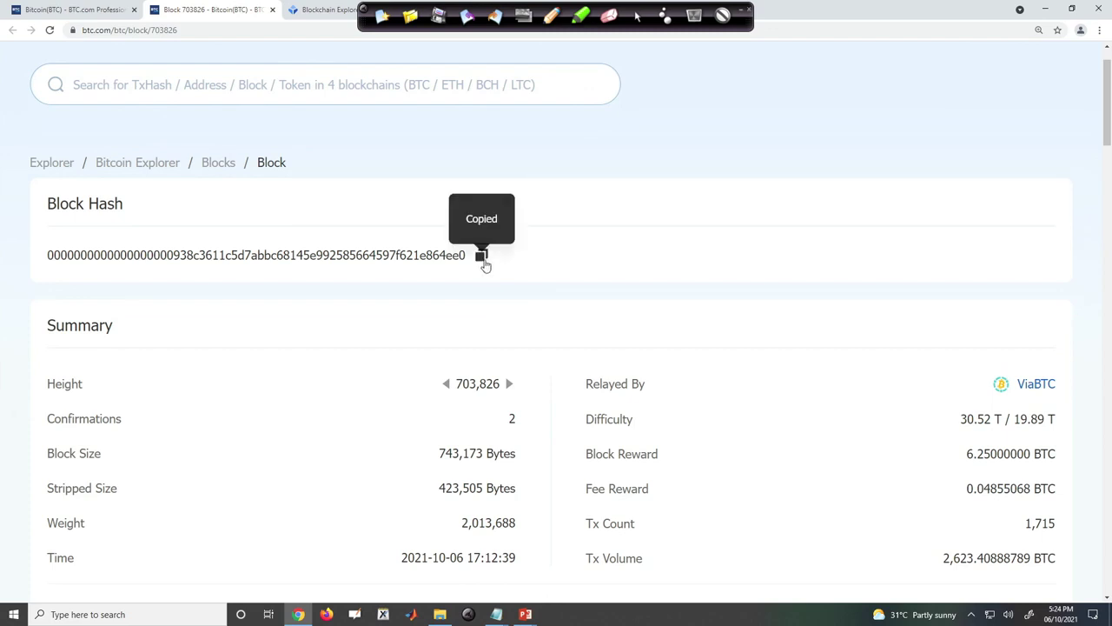
pyautogui.hotkey('ctrl', 'Tab')
pyautogui.hotkey('ctrl', 'Tab')
pyautogui.click(662, 228)
pyautogui.hotkey('ctrl', 'v')
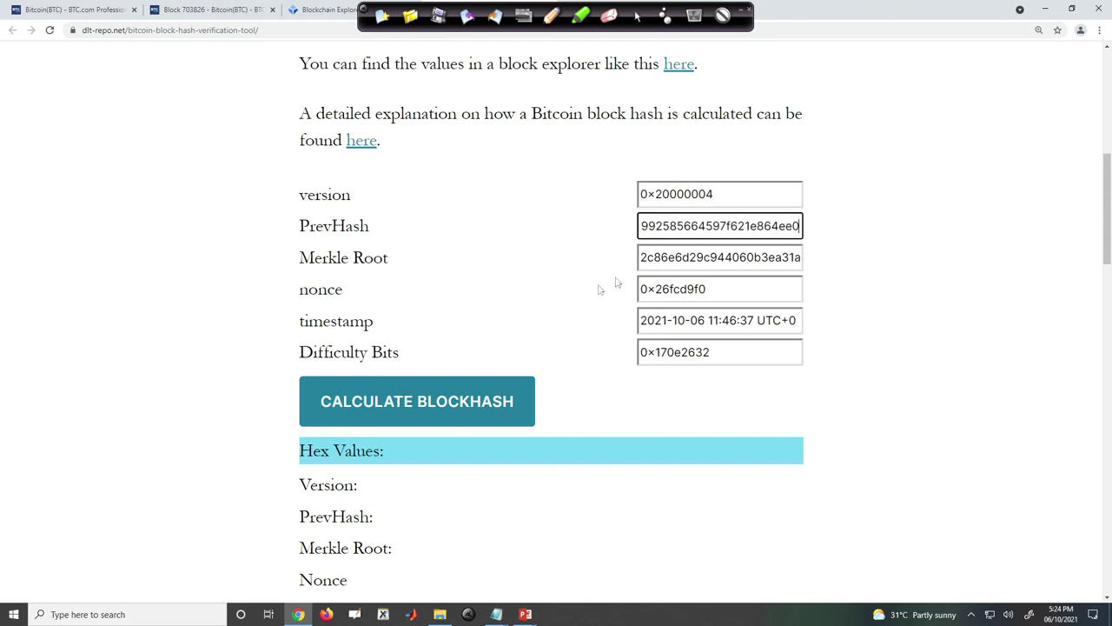
pyautogui.click(412, 402)
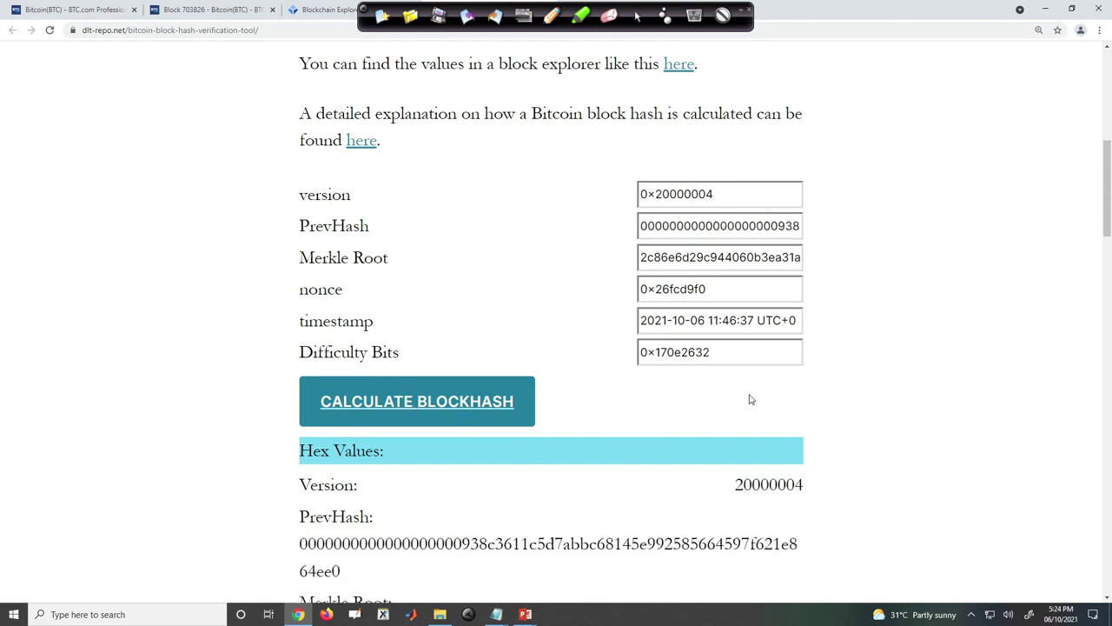
# Step: Scroll down to the Result section and select the tool's computed Blockhash
pyautogui.scroll(-8, 750, 399)
pyautogui.scroll(-3, 748, 396)
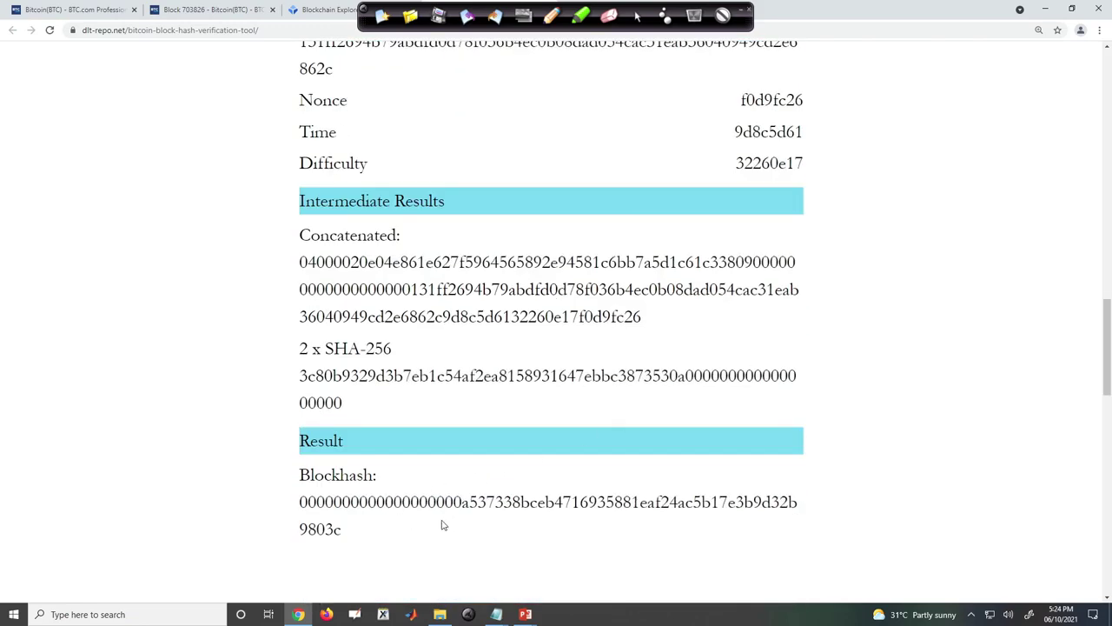
pyautogui.scroll(-1, 442, 524)
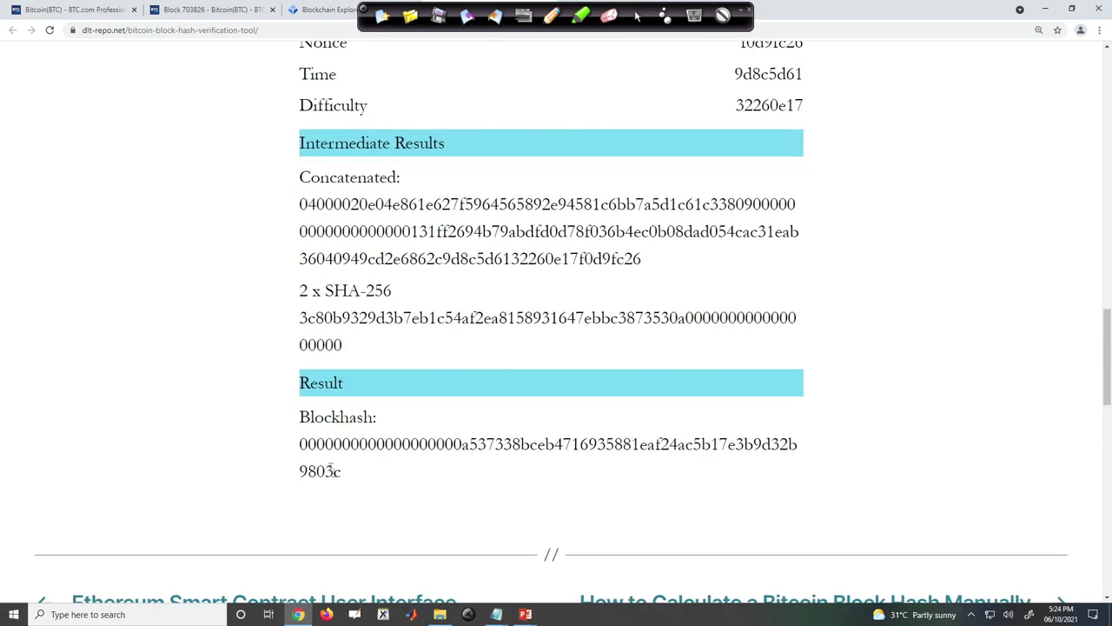
pyautogui.moveTo(300, 444); pyautogui.dragTo(355, 477)
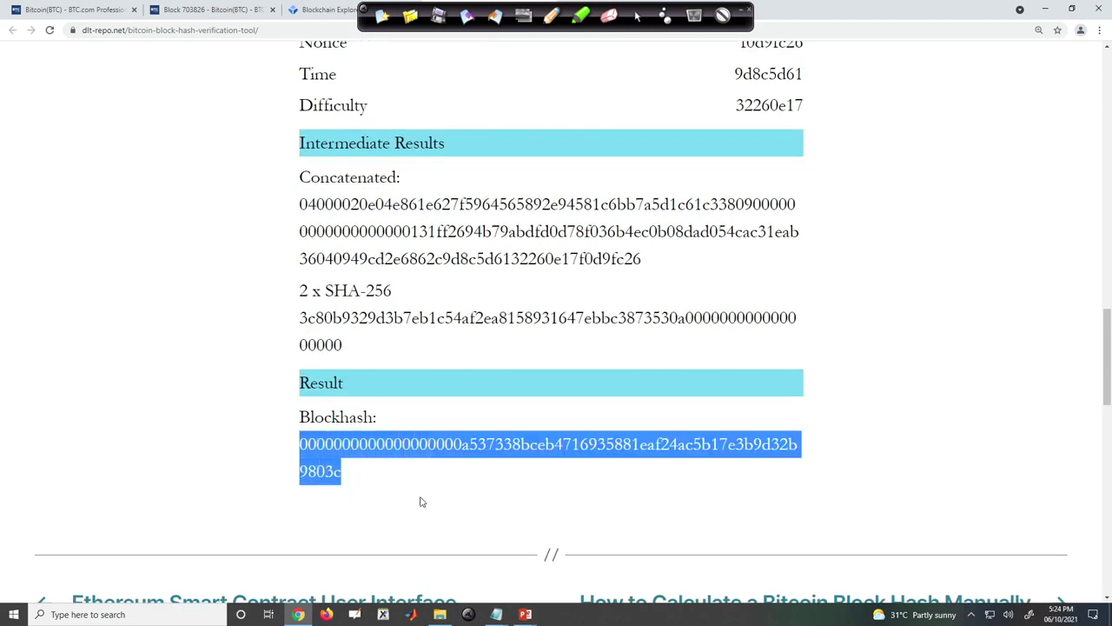
pyautogui.scroll(10, 420, 502)
# Step: Go forward to block 703,827 on BTC.com and select its hash for comparison
pyautogui.hotkey('ctrl', '1')
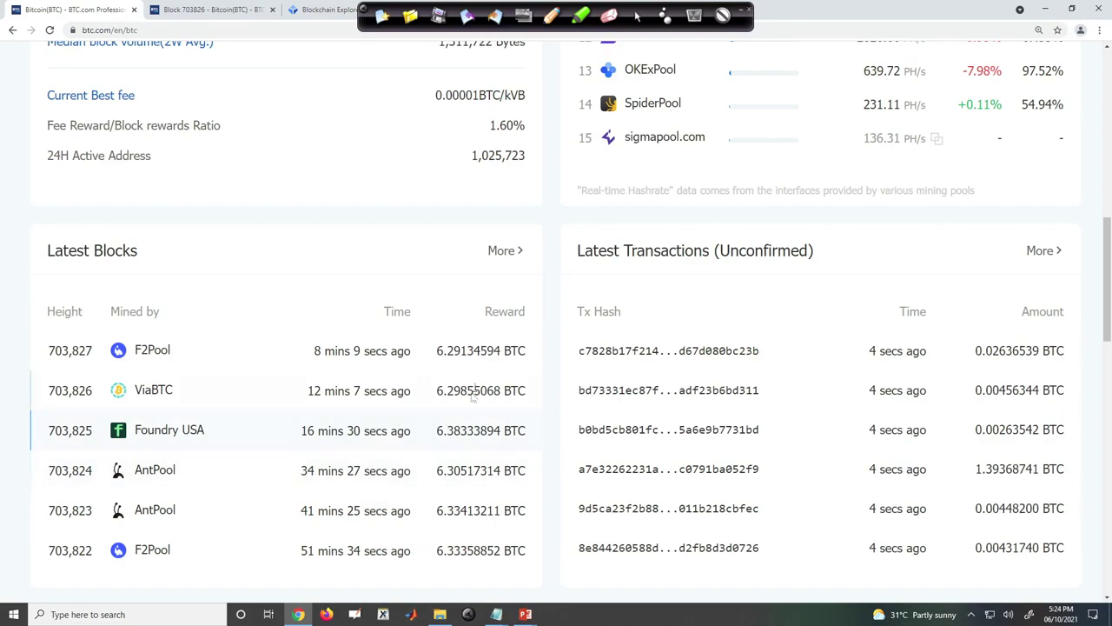
pyautogui.scroll(3, 500, 288)
pyautogui.scroll(5, 503, 288)
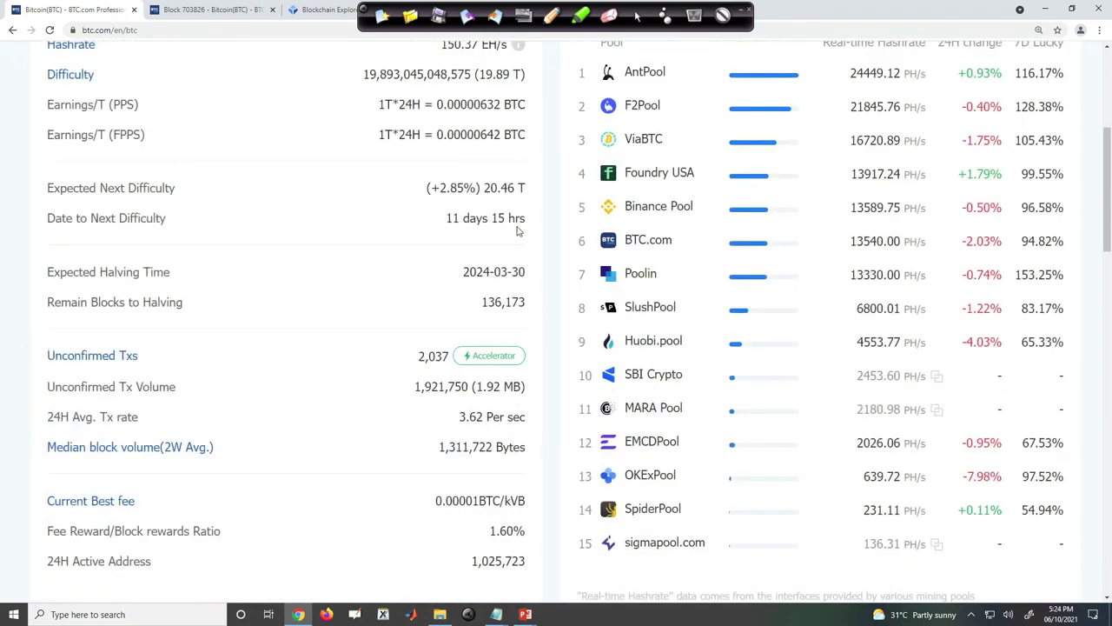
pyautogui.hotkey('ctrl', '2')
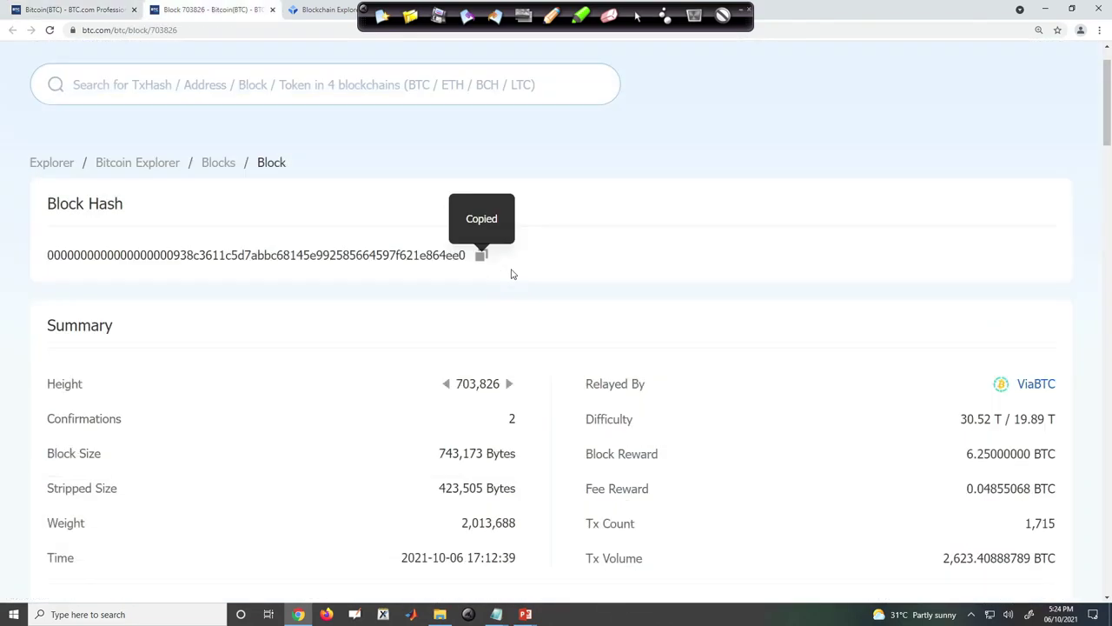
pyautogui.click(509, 384)
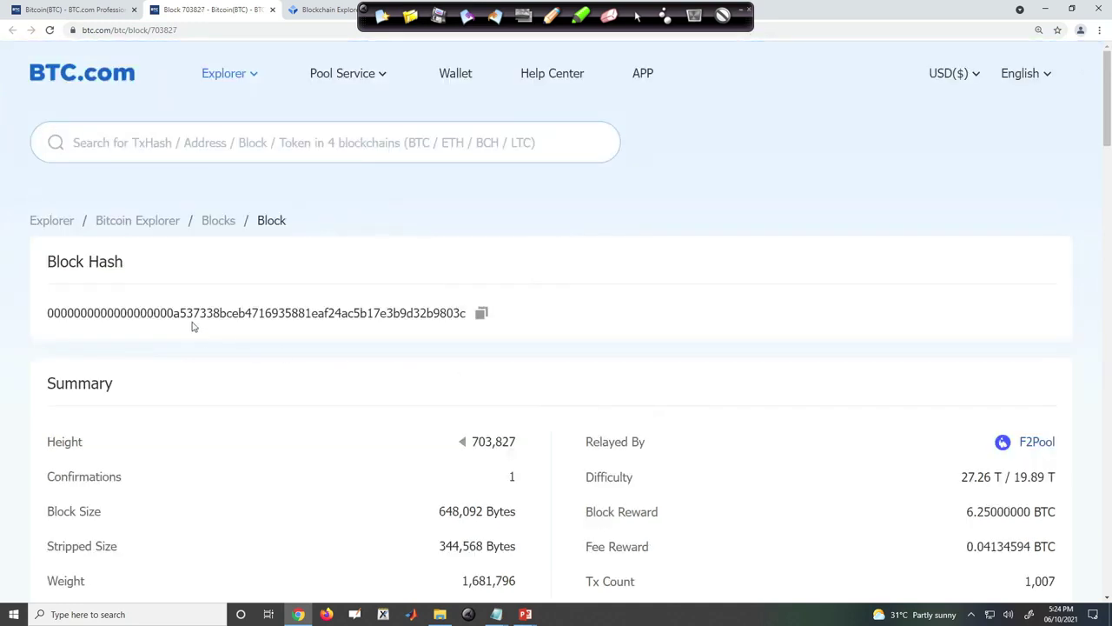
pyautogui.scroll(3, 204, 335)
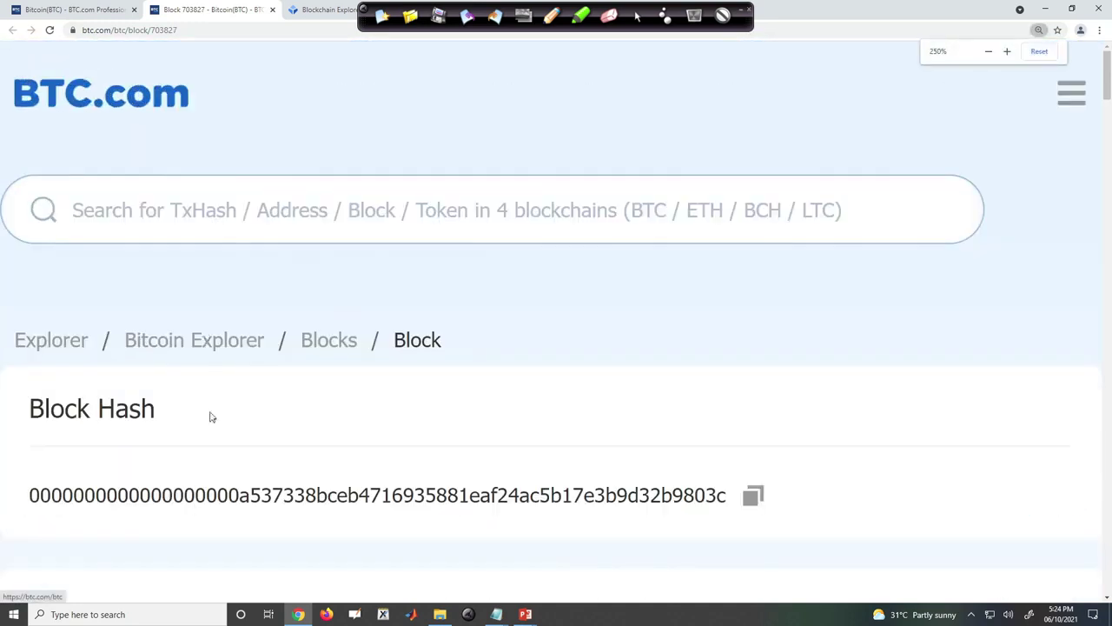
pyautogui.scroll(-1, 212, 417)
pyautogui.moveTo(30, 379); pyautogui.dragTo(219, 391)
pyautogui.click(260, 382)
pyautogui.doubleClick(260, 383)
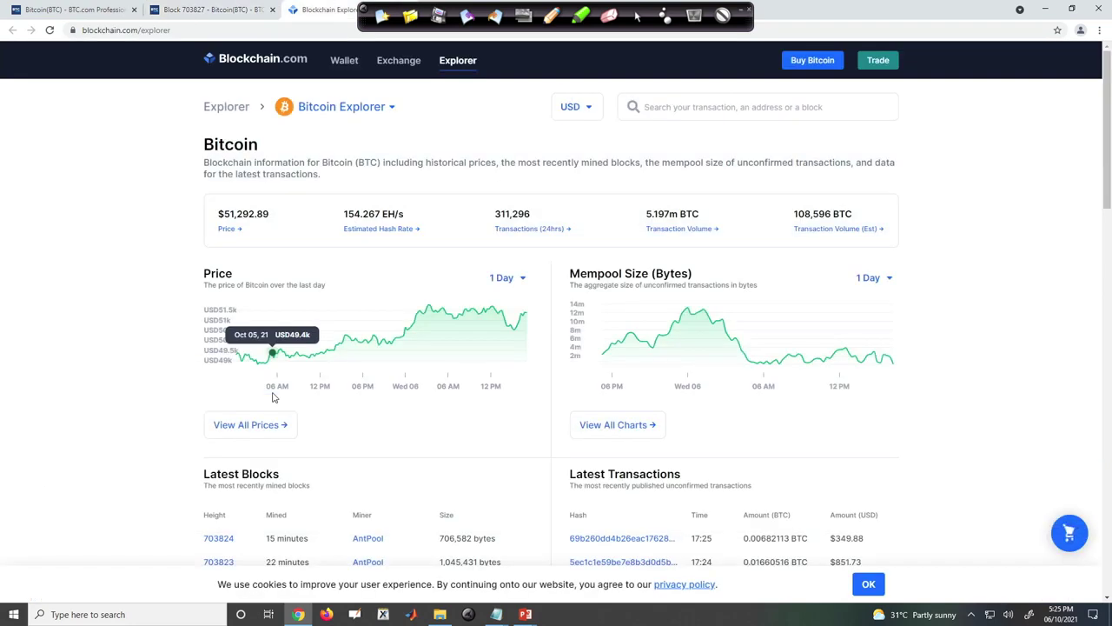
pyautogui.hotkey('ctrl', 'Tab')
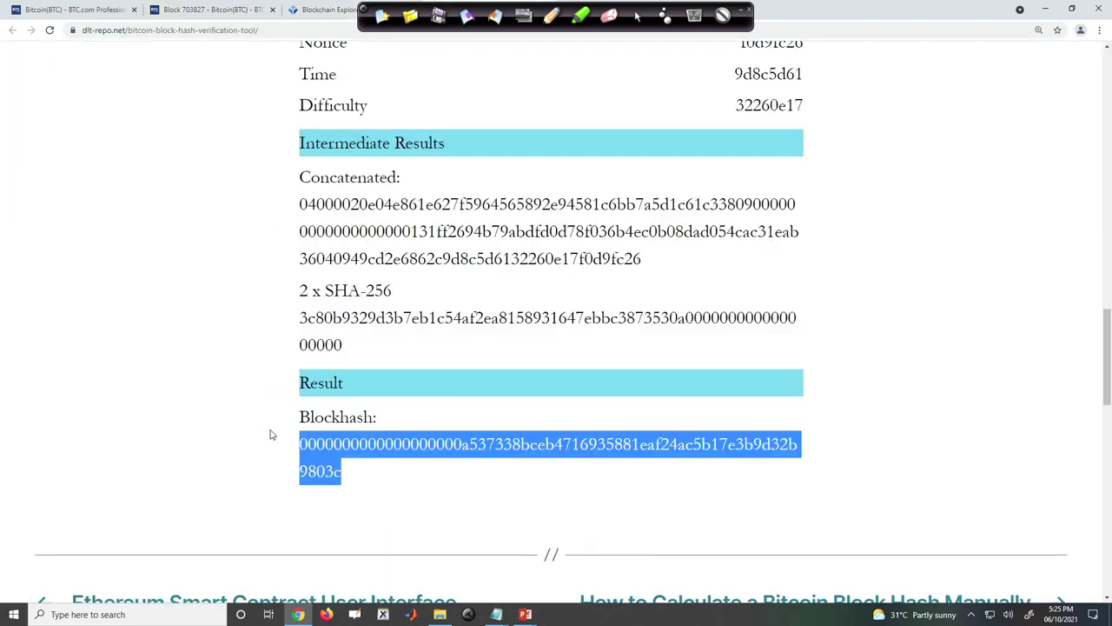
# Step: Highlight the leading zeros of the computed Blockhash in the DLT-Repo tool
pyautogui.click(271, 435)
pyautogui.moveTo(463, 444); pyautogui.dragTo(300, 444)
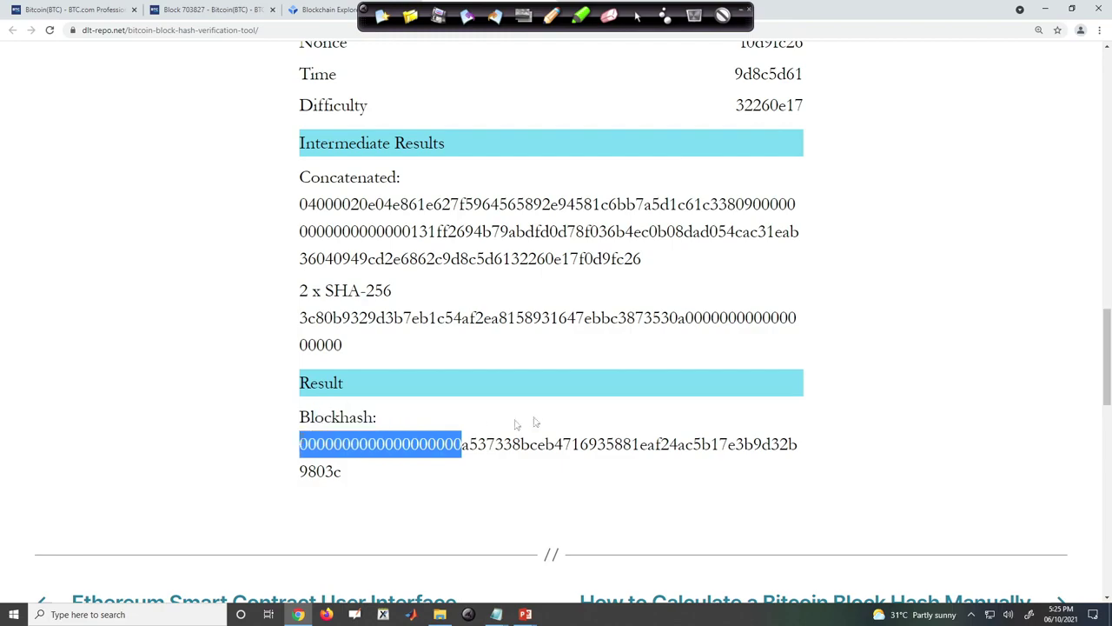
pyautogui.scroll(5, 598, 391)
pyautogui.scroll(5, 598, 391)
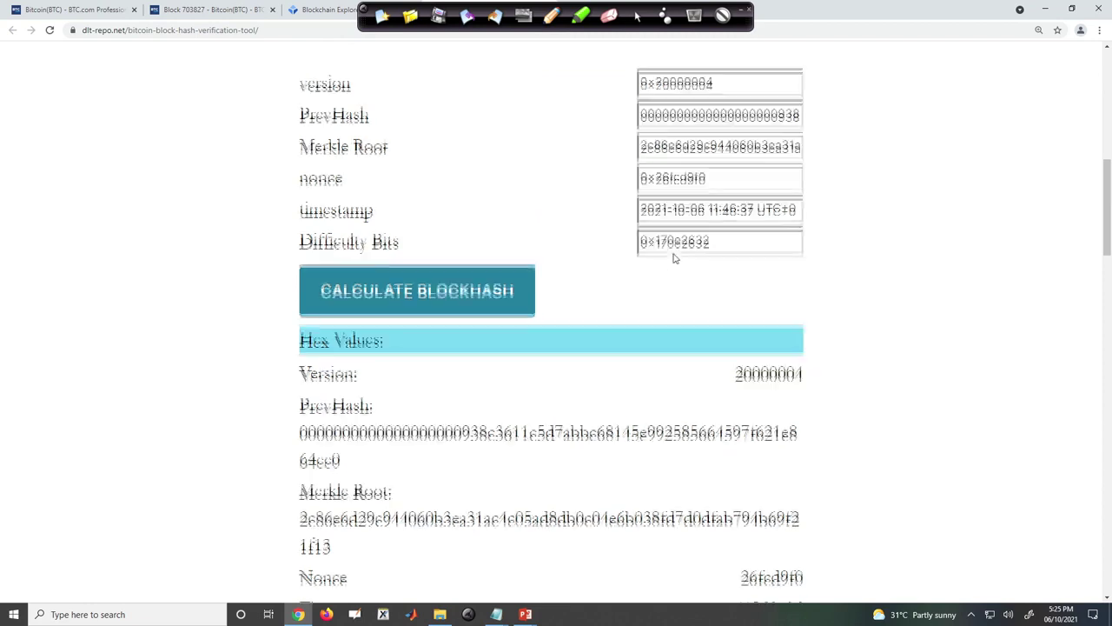
pyautogui.scroll(1, 675, 256)
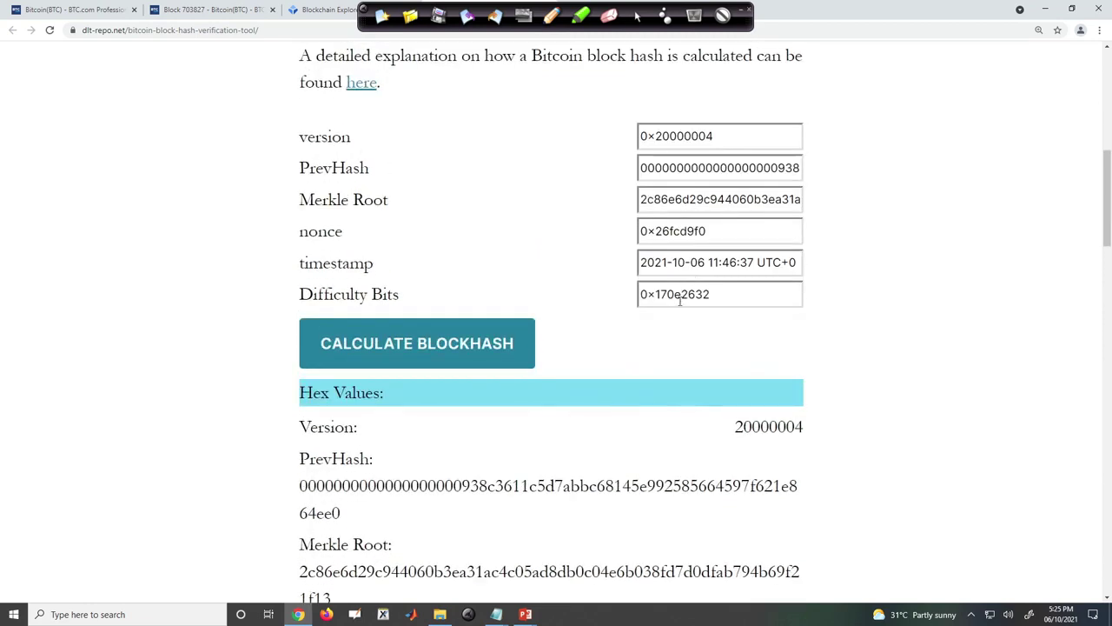
# Step: Switch to the BTC.com explorer page, then back to the PowerPoint slide show
pyautogui.press('F5')
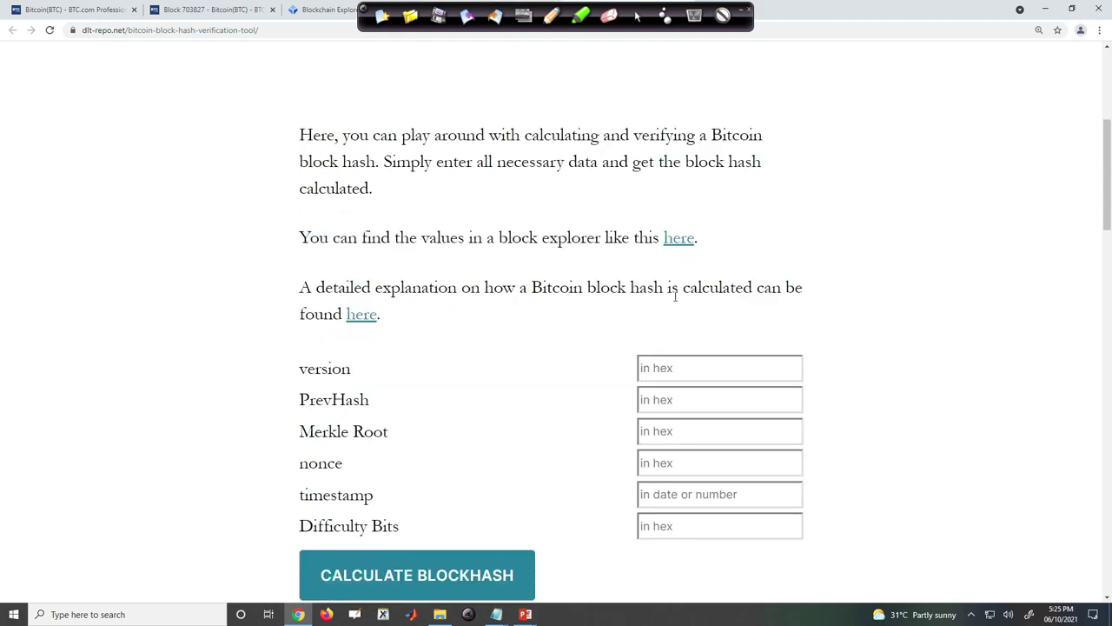
pyautogui.hotkey('ctrl', '1')
pyautogui.hotkey('alt', 'Tab')
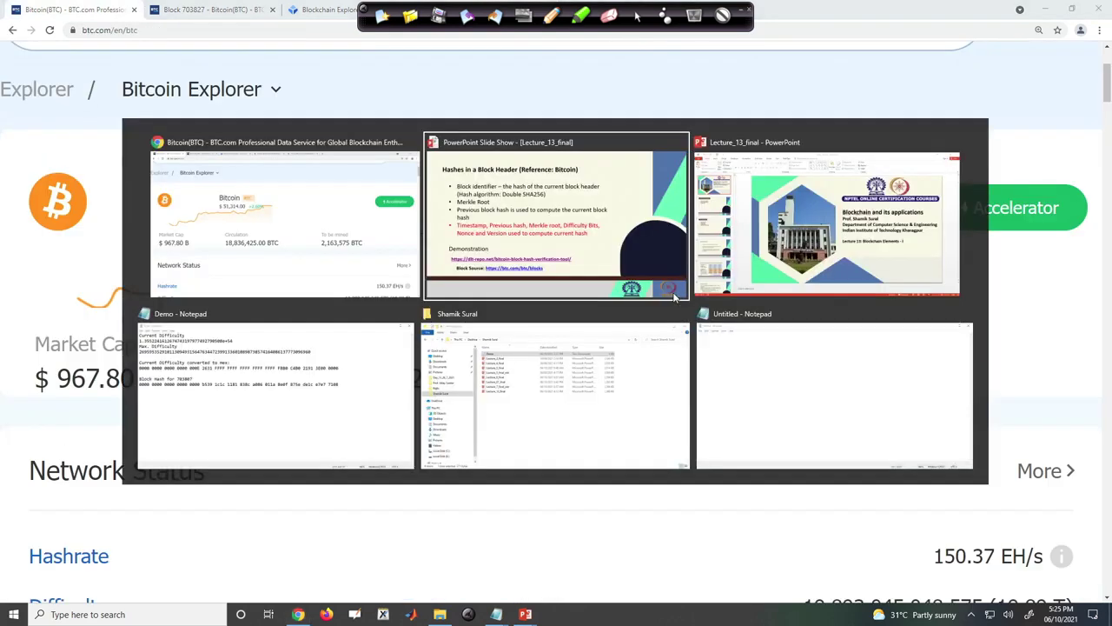